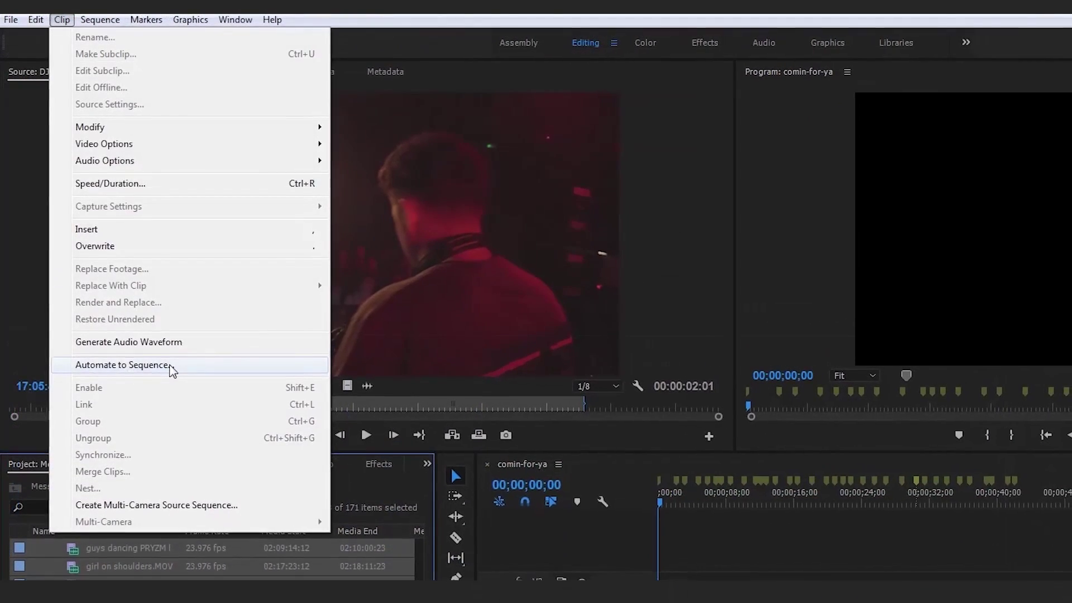
# Step: Automate the selected clips to the comin-for-ya sequence in Selection Order, placed At Unnumbered Markers with the Overwrite Edit method
pyautogui.click(170, 366)
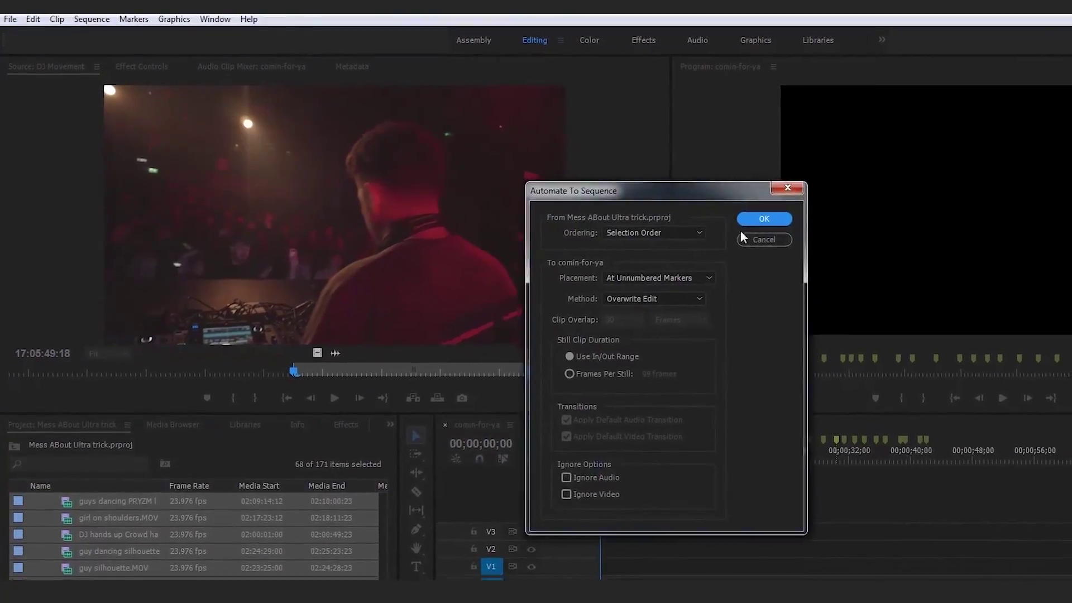
pyautogui.click(808, 231)
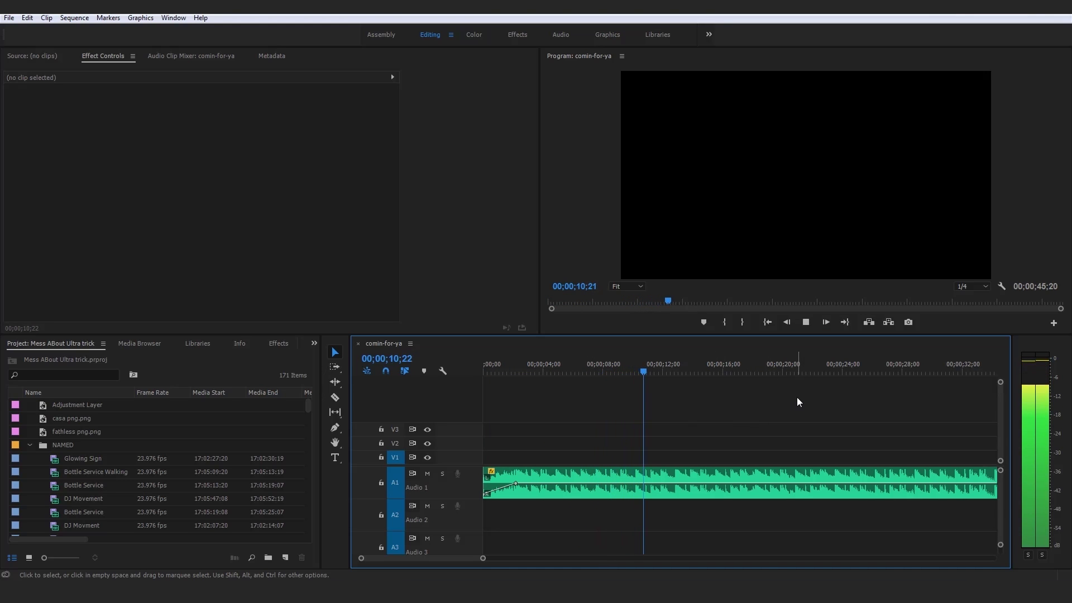
# Step: Browse the project's footage and open the strobe dancing front .MOV clip in the Source monitor
pyautogui.click(642, 474)
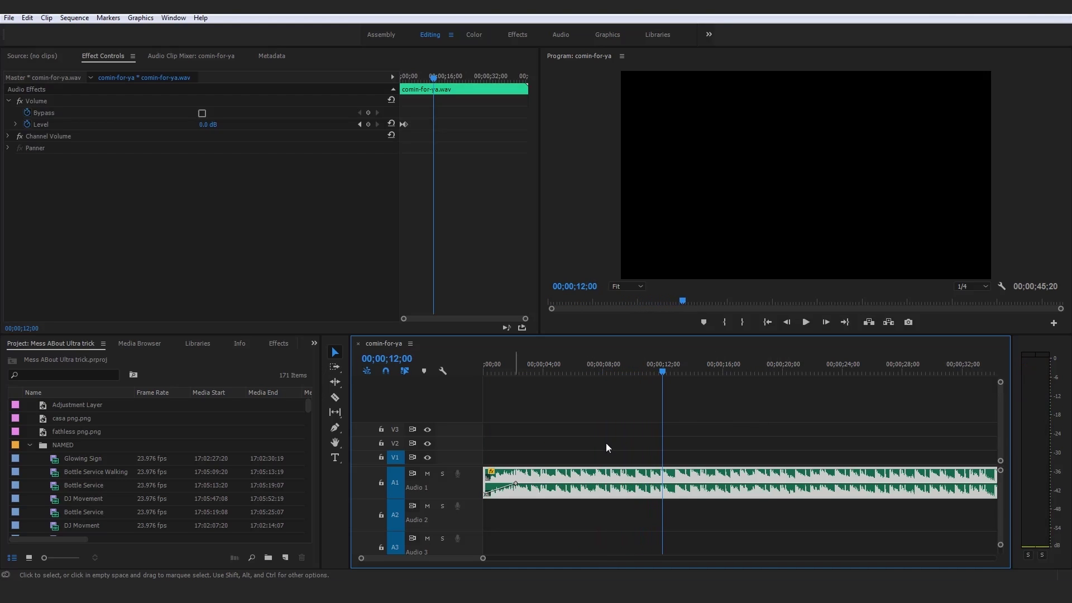
pyautogui.click(90, 459)
pyautogui.scroll(-3, 78, 520)
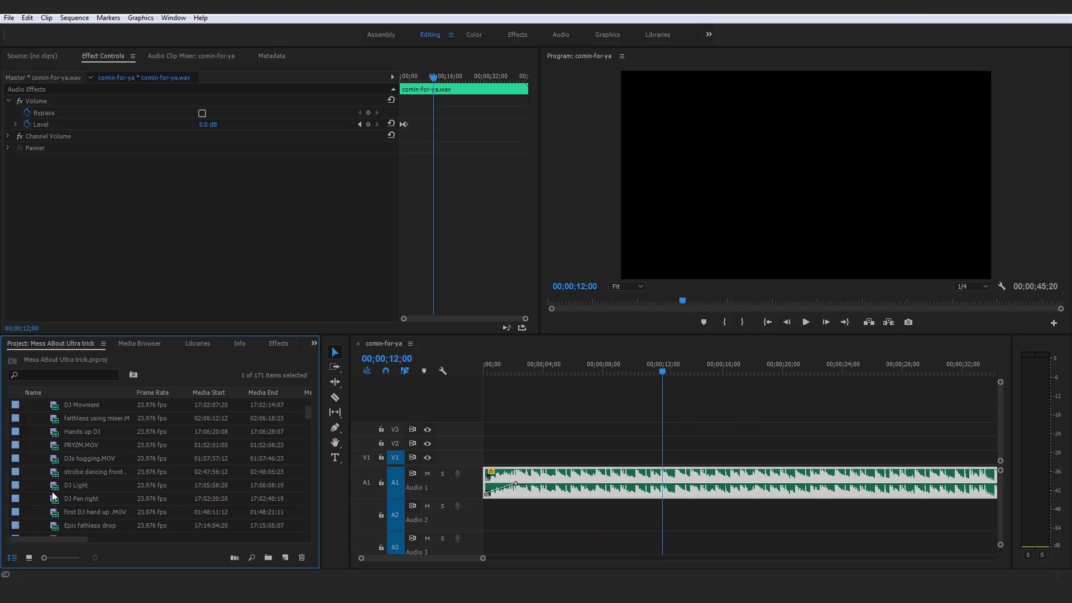
pyautogui.doubleClick(55, 473)
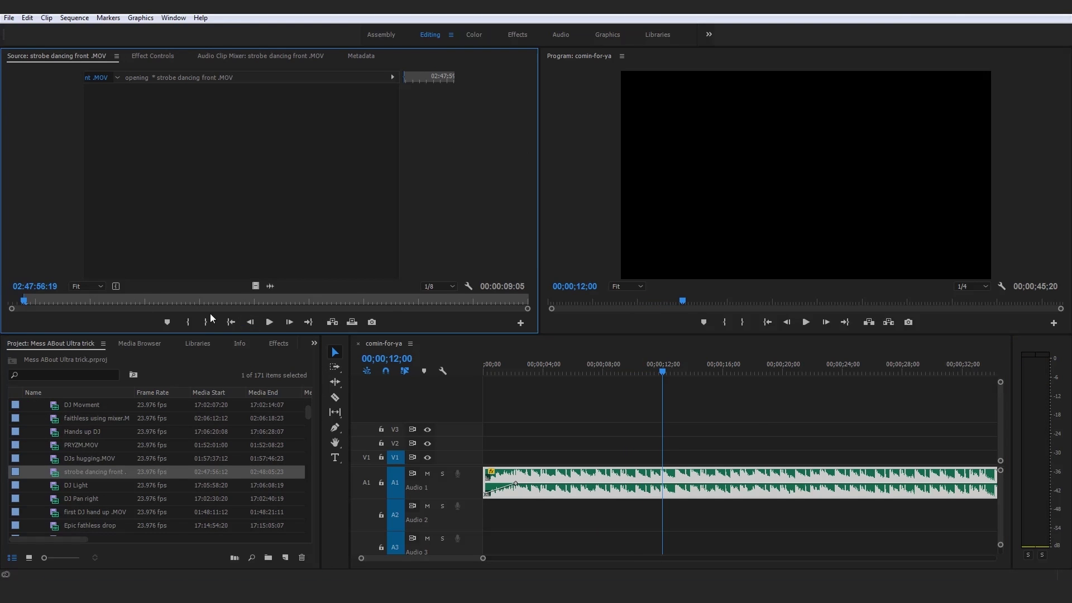
pyautogui.scroll(3, 165, 530)
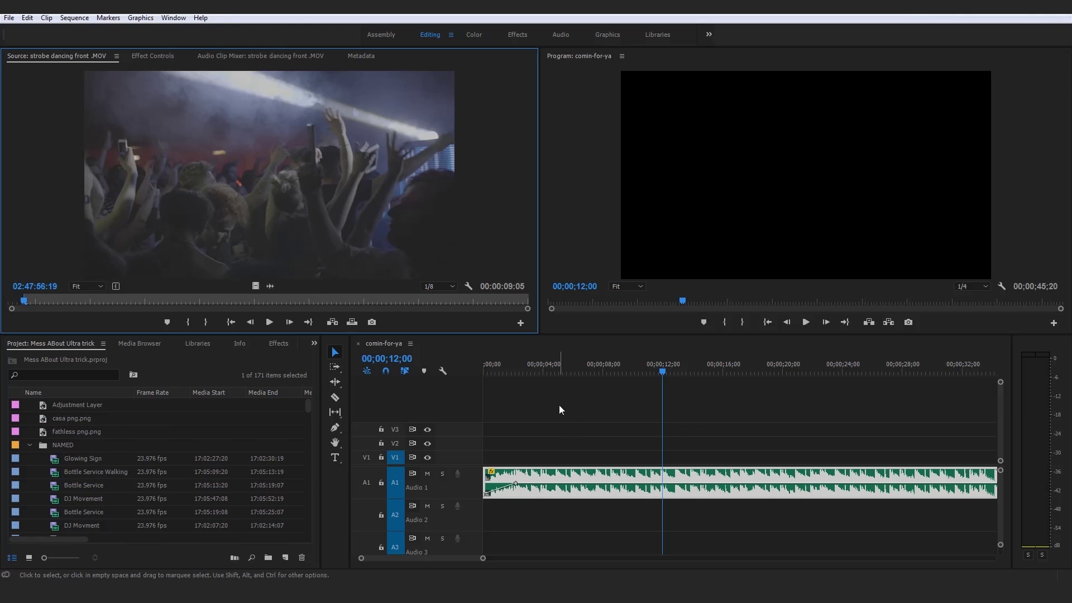
# Step: Fit the whole music clip in the timeline view and return the playhead to the sequence start
pyautogui.click(510, 475)
pyautogui.moveTo(483, 557); pyautogui.dragTo(540, 550)
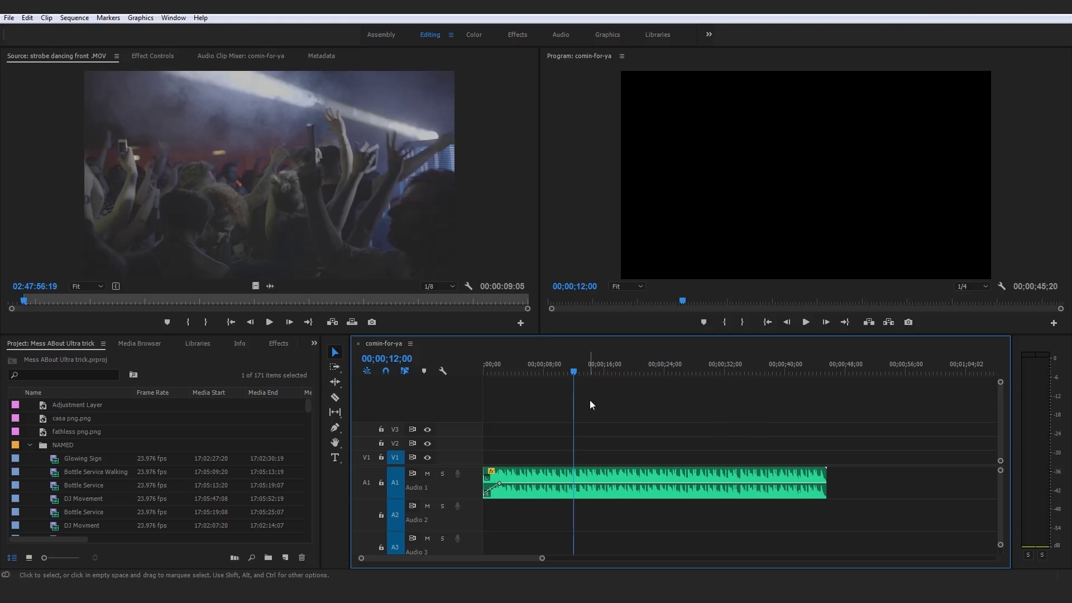
pyautogui.press('Home')
pyautogui.press('=')
pyautogui.moveTo(471, 557); pyautogui.dragTo(521, 558)
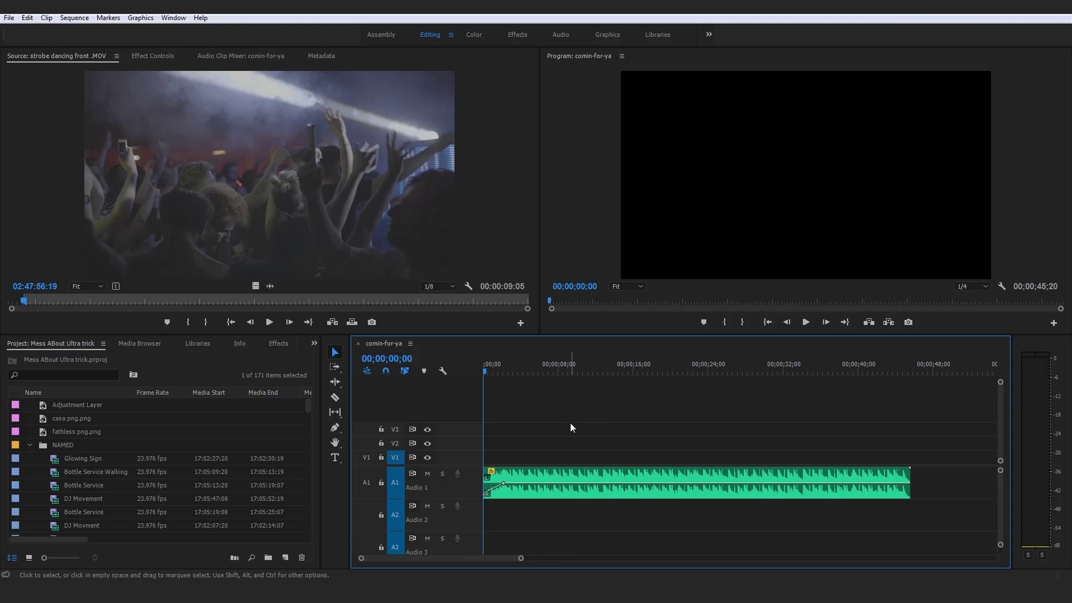
pyautogui.press('m')
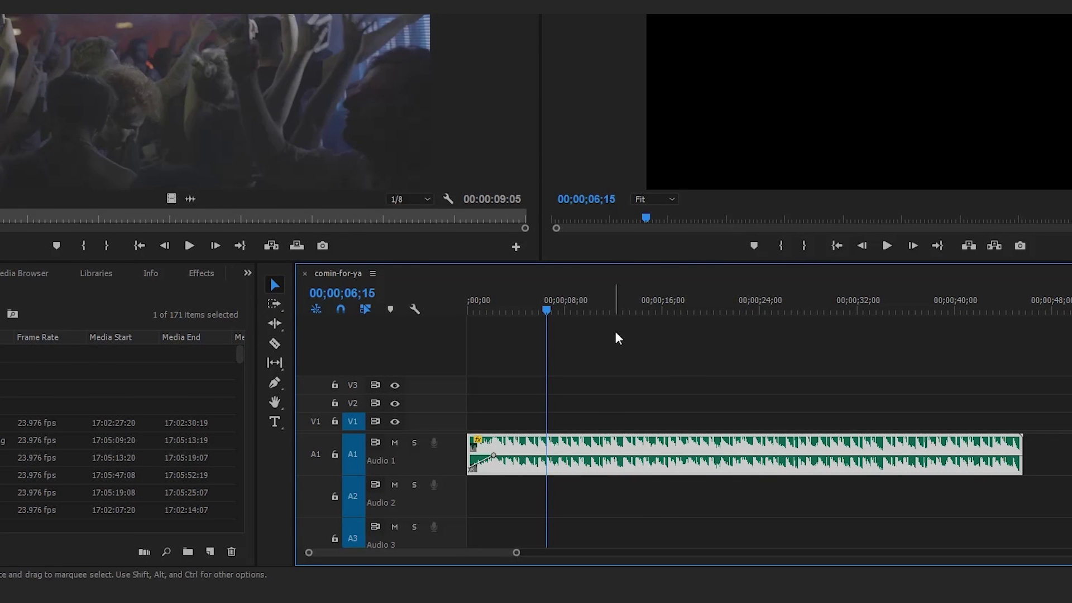
pyautogui.hotkey('ctrl', 'a')
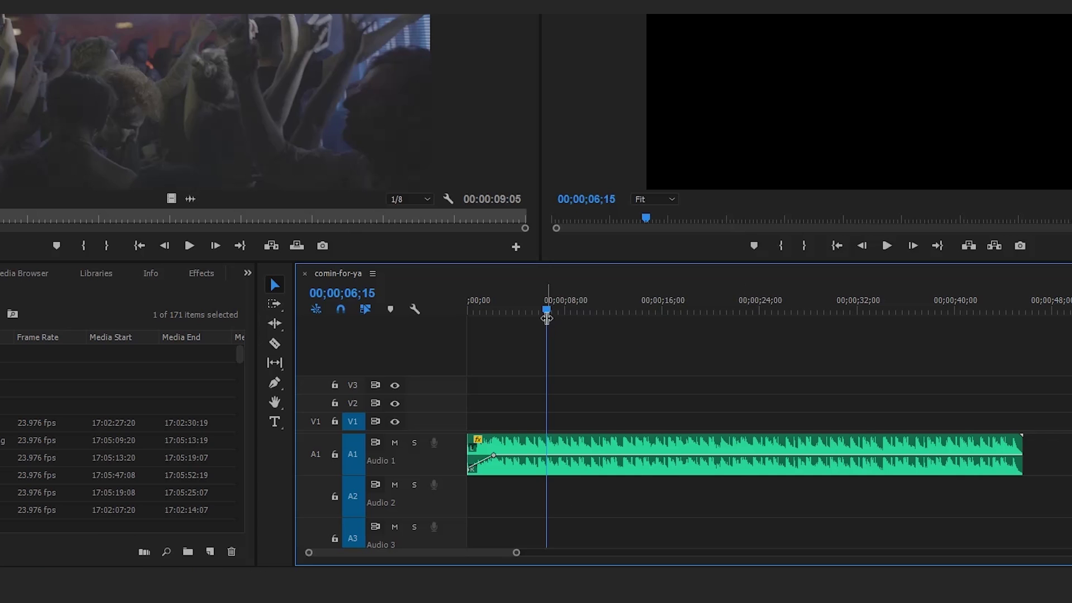
pyautogui.press('m')
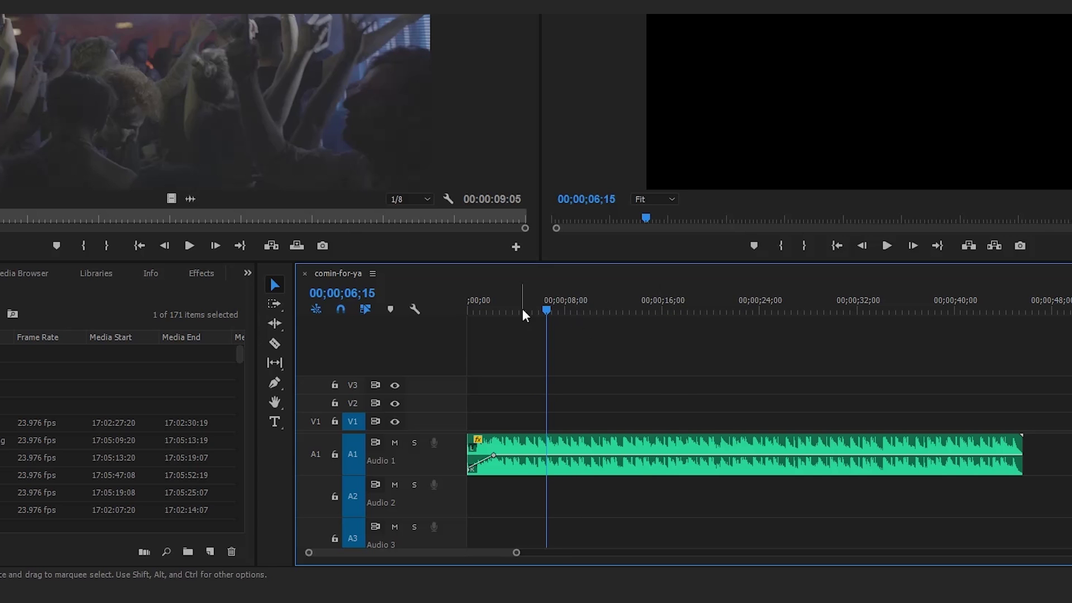
# Step: Play the sequence from the start with nothing selected and add markers to the music's beats through about the first 21 seconds
pyautogui.press('Home')
pyautogui.hotkey('ctrl', 'a')
pyautogui.click(581, 333)
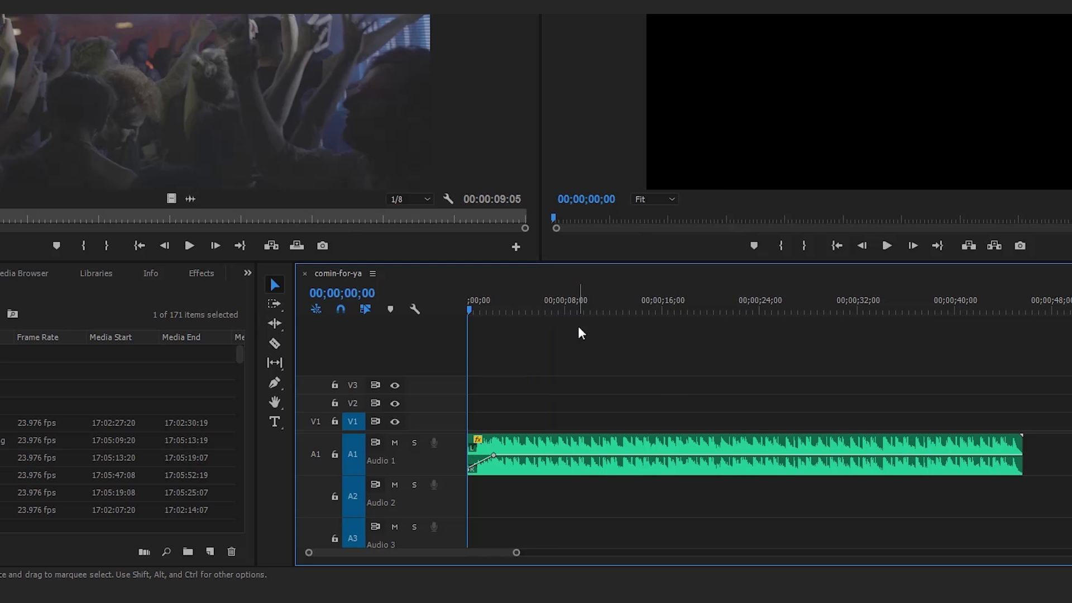
pyautogui.press('space')
pyautogui.press('m')
pyautogui.press('m')
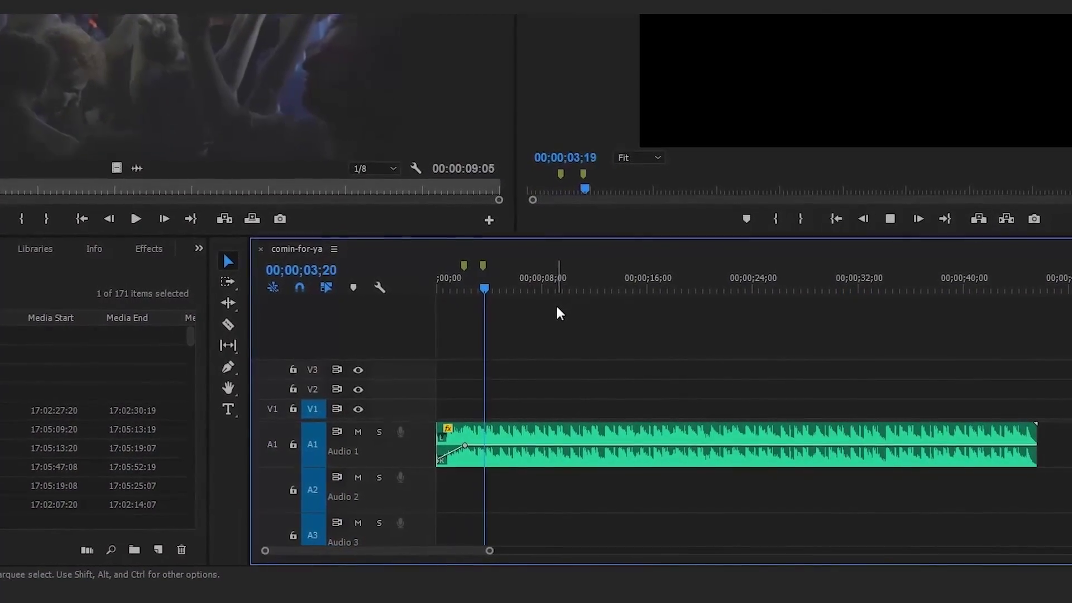
pyautogui.press('m')
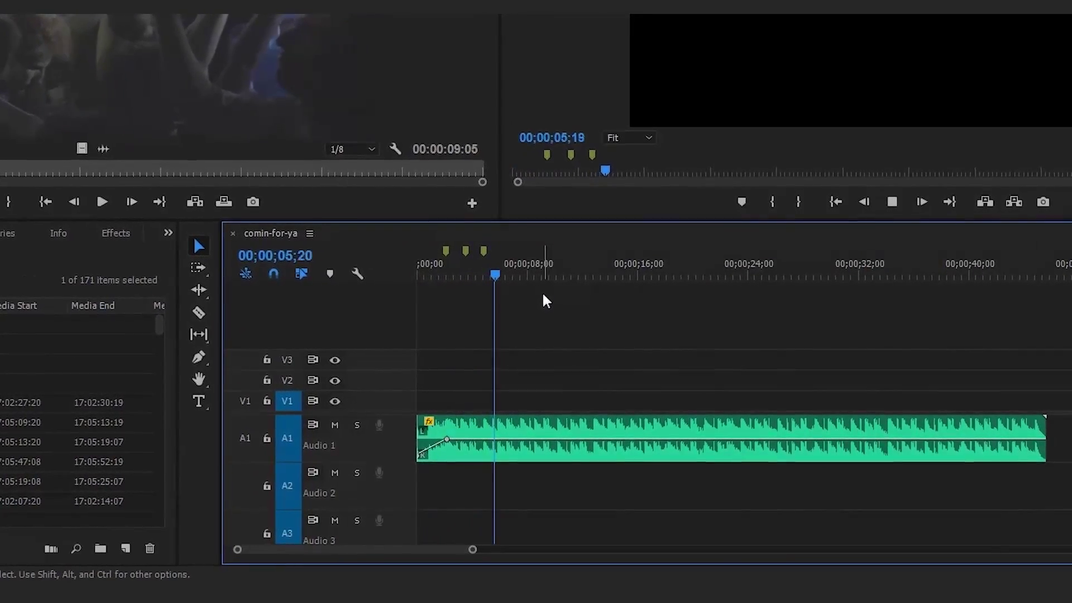
pyautogui.press('m')
pyautogui.press('m')
pyautogui.press('m')
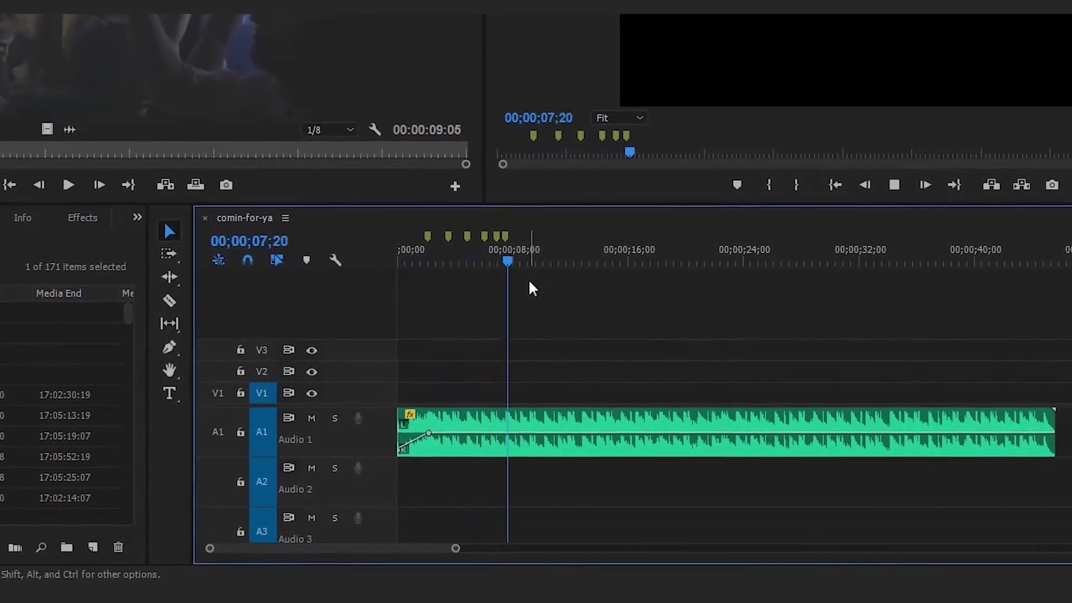
pyautogui.press('m')
pyautogui.press('m')
pyautogui.press('m')
pyautogui.press('m')
pyautogui.press('m')
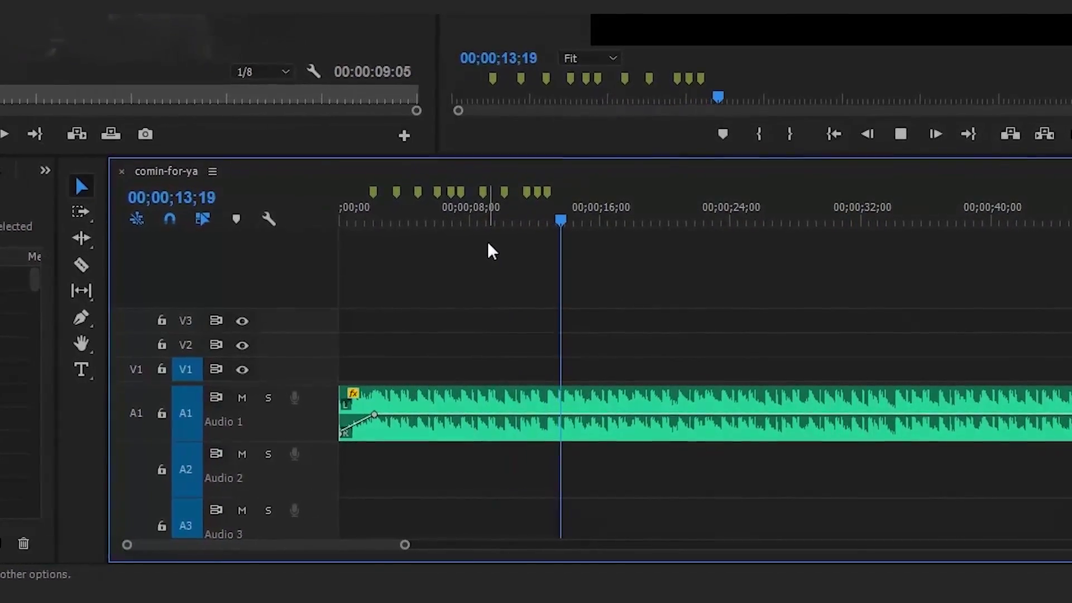
pyautogui.press('m')
pyautogui.press('m')
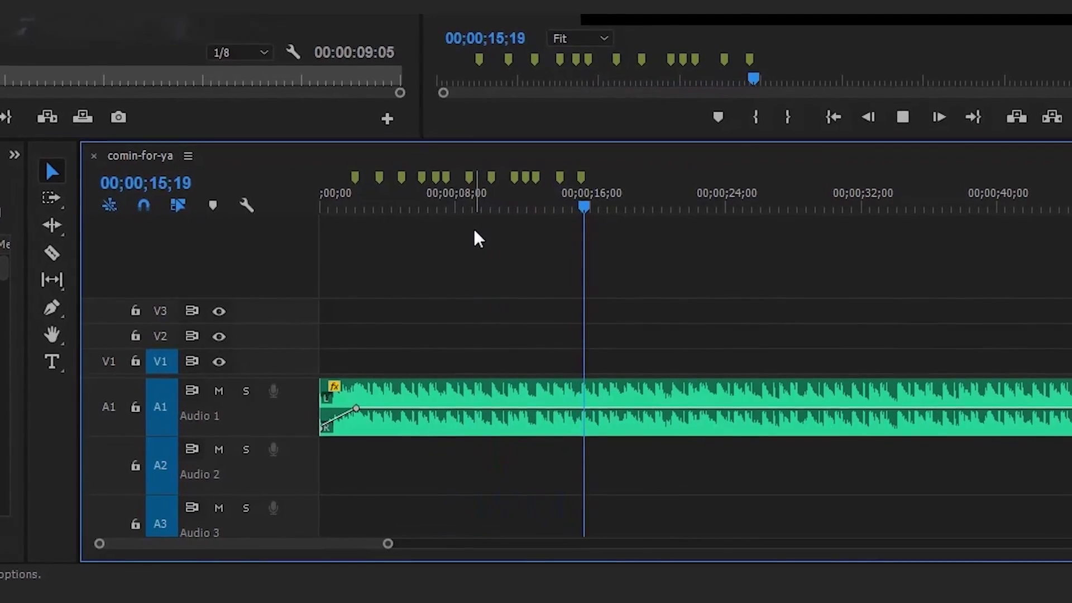
pyautogui.press('m')
pyautogui.press('m')
pyautogui.press('m')
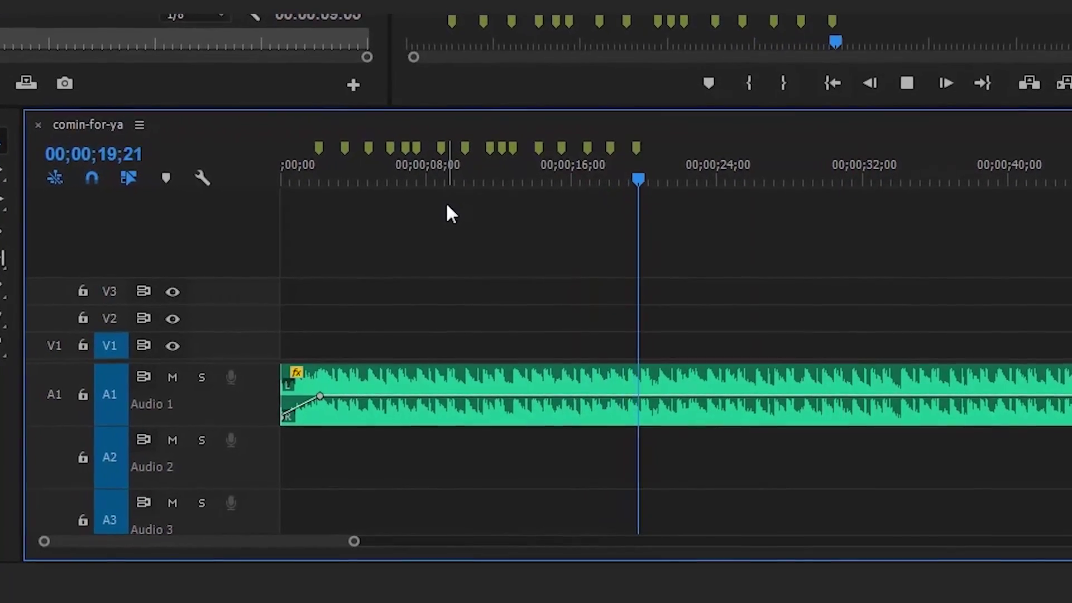
pyautogui.press('m')
pyautogui.press('space')
# Step: Add a sequence marker at 00;00;00;00 with the music clip deselected
pyautogui.hotkey('ctrl', 'a')
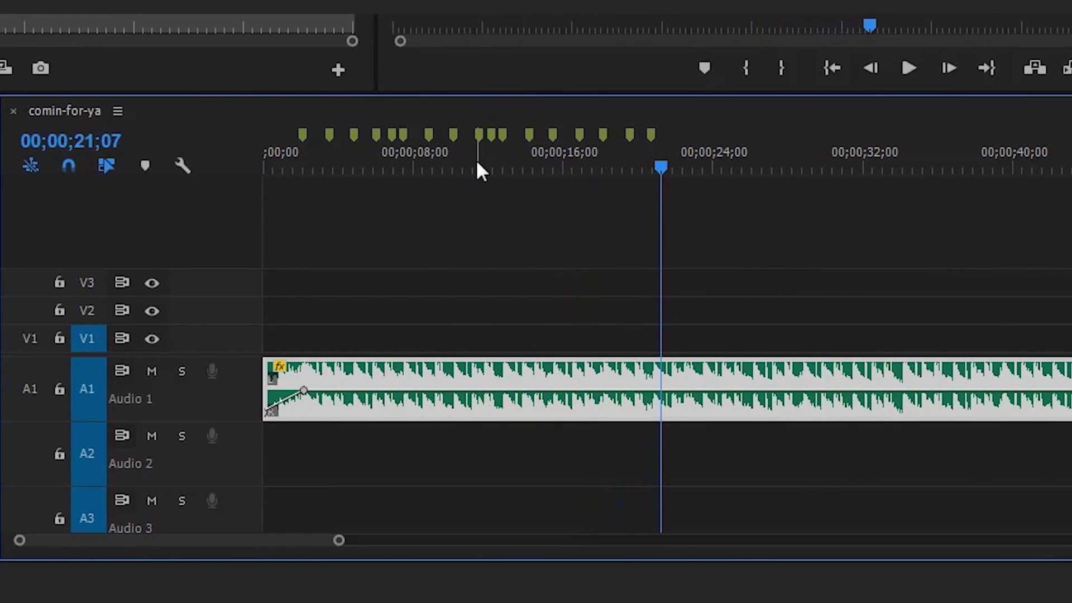
pyautogui.press('Home')
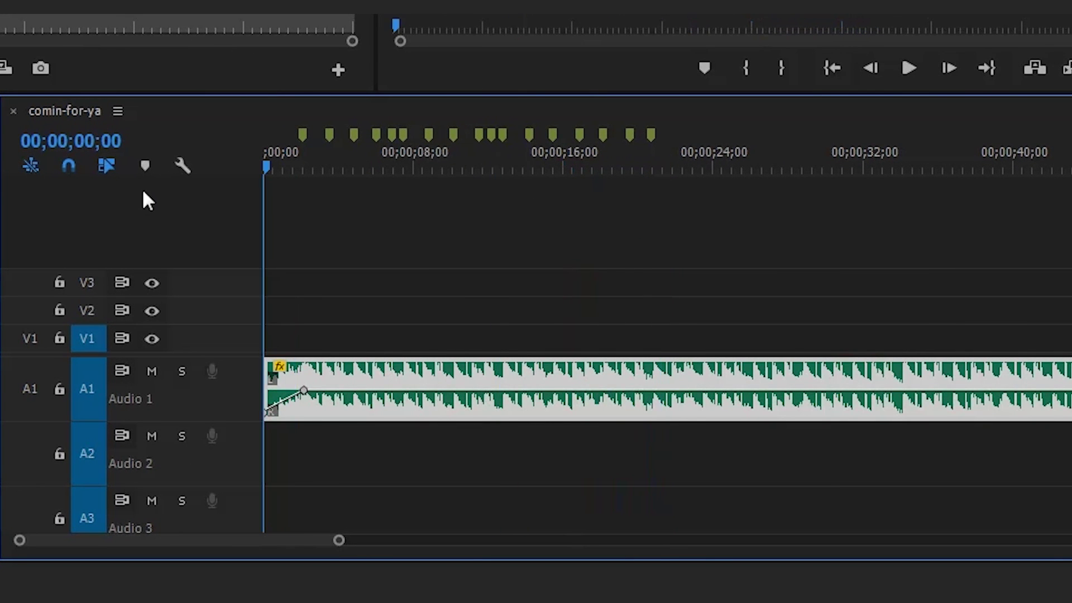
pyautogui.click(472, 260)
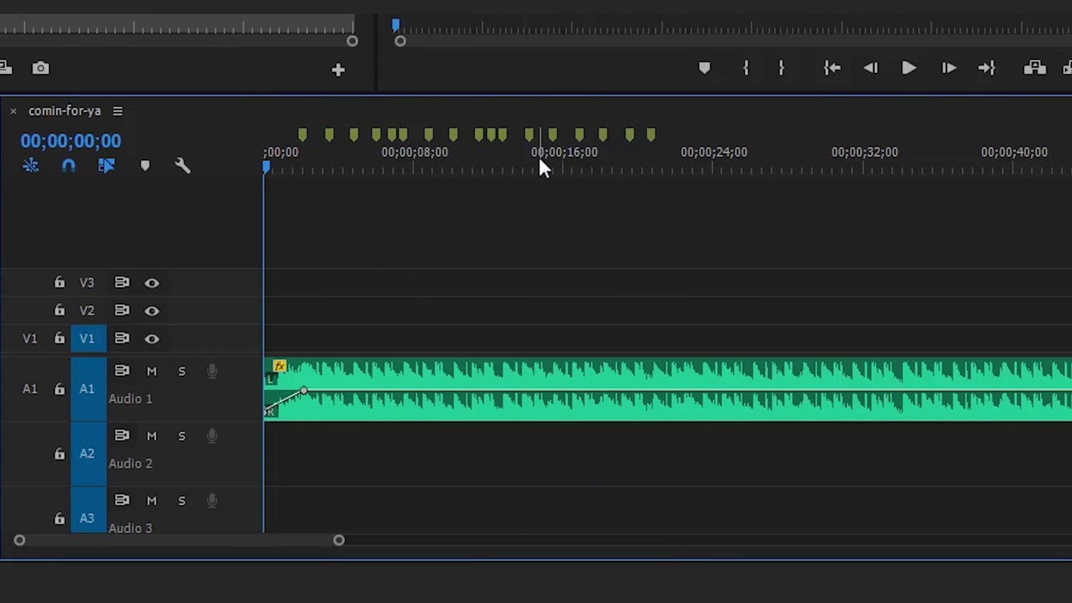
pyautogui.press('m')
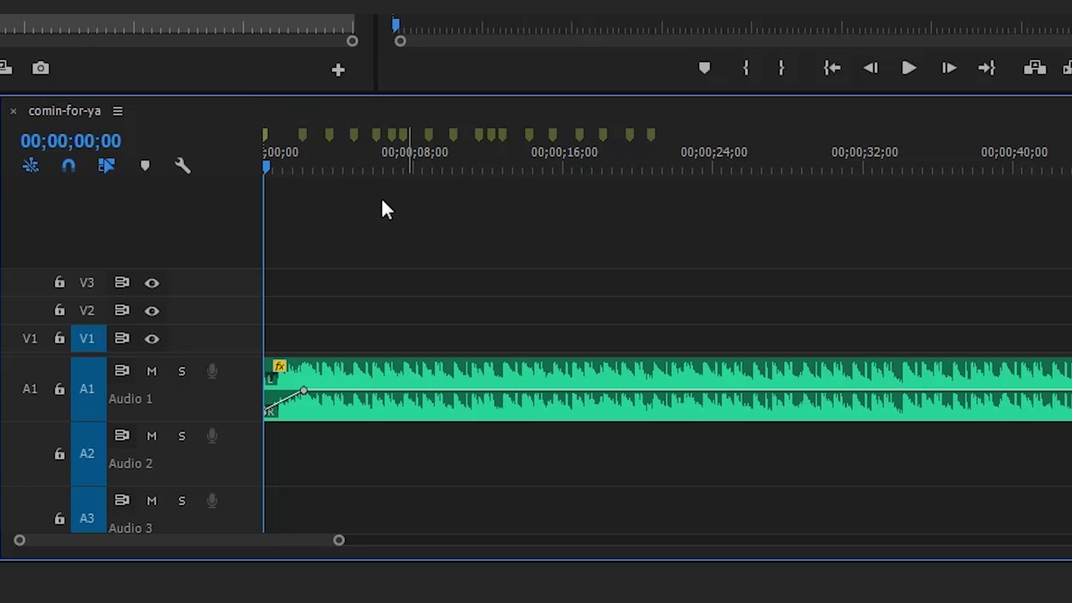
# Step: Play on from 00;00;19;00, add markers on the remaining beats up to about 42 seconds, and return the playhead to the start
pyautogui.moveTo(408, 170); pyautogui.dragTo(473, 171)
pyautogui.click(692, 258)
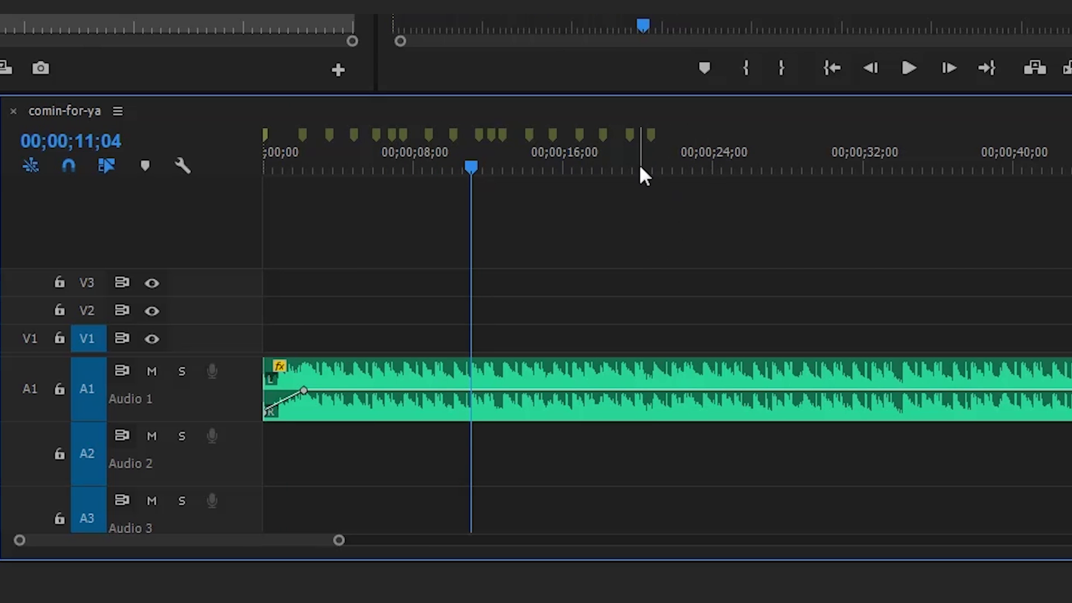
pyautogui.moveTo(625, 169); pyautogui.dragTo(619, 170)
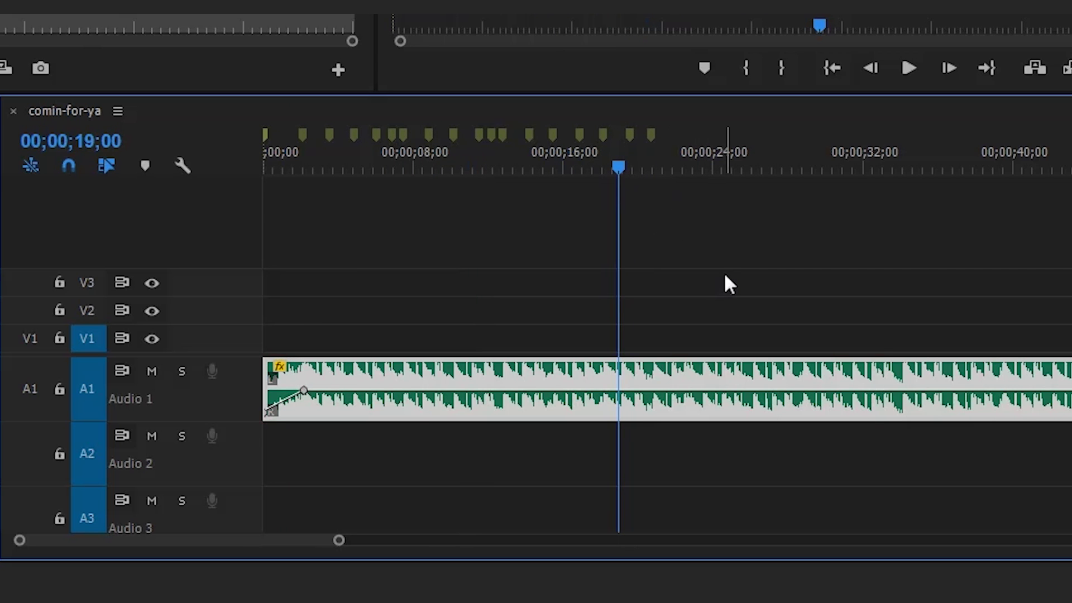
pyautogui.click(730, 258)
pyautogui.press('space')
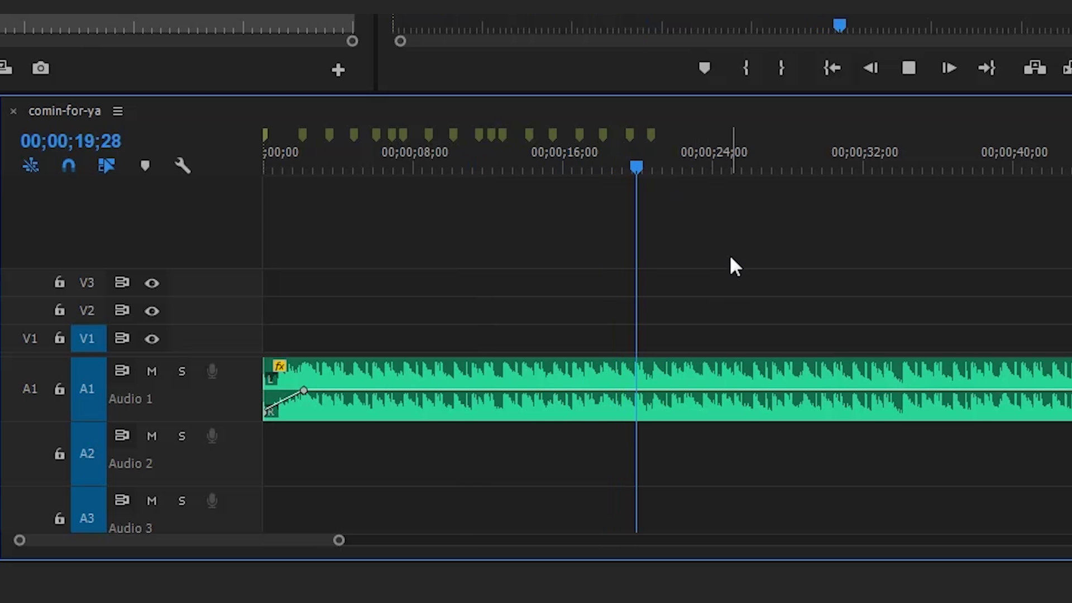
pyautogui.press('m')
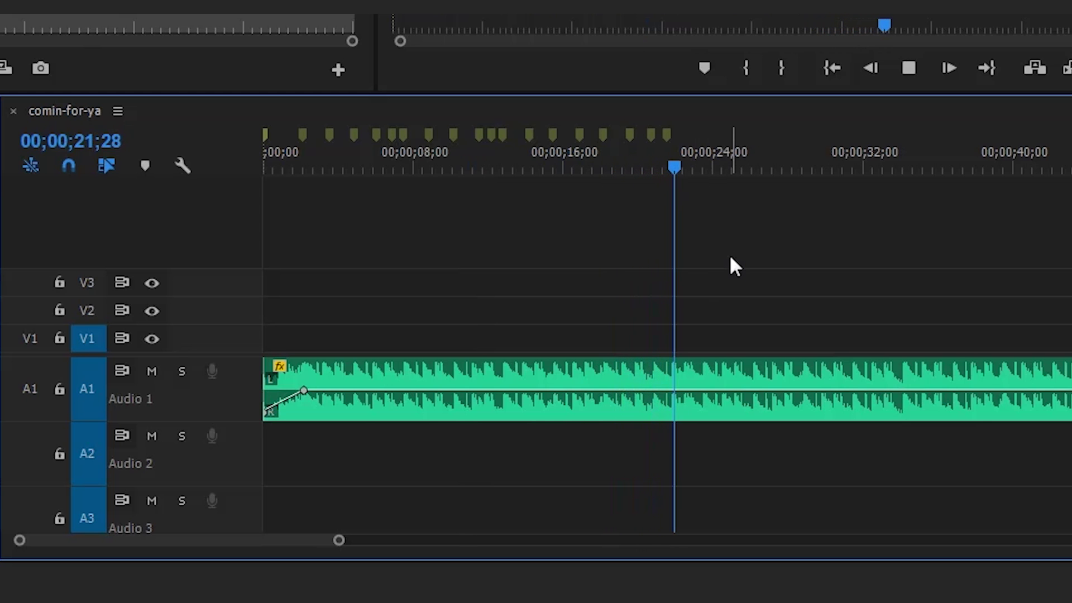
pyautogui.press('m')
pyautogui.press('m')
pyautogui.press('m')
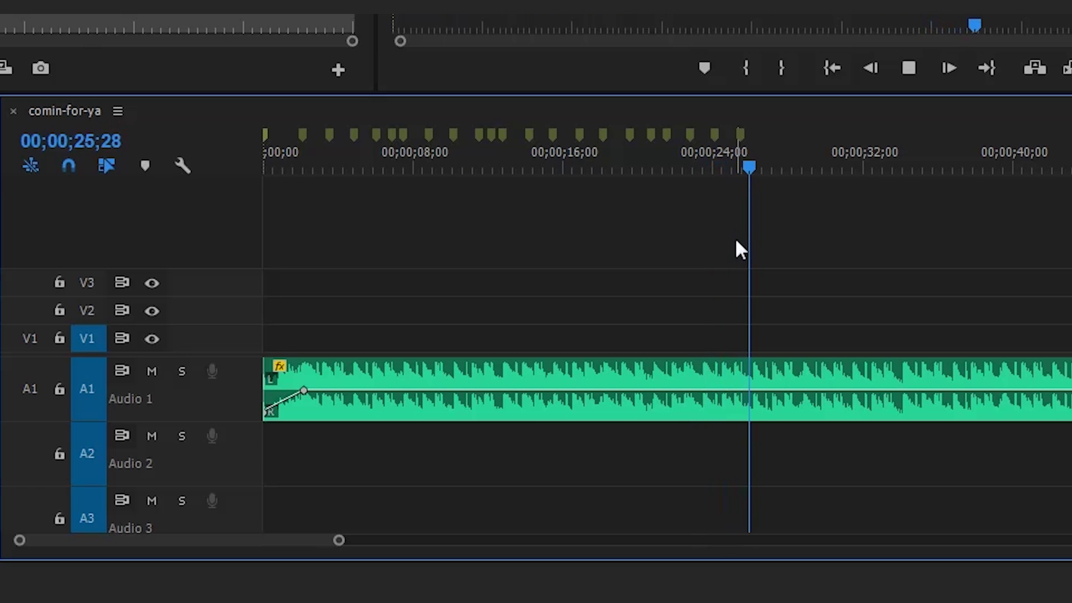
pyautogui.press('m')
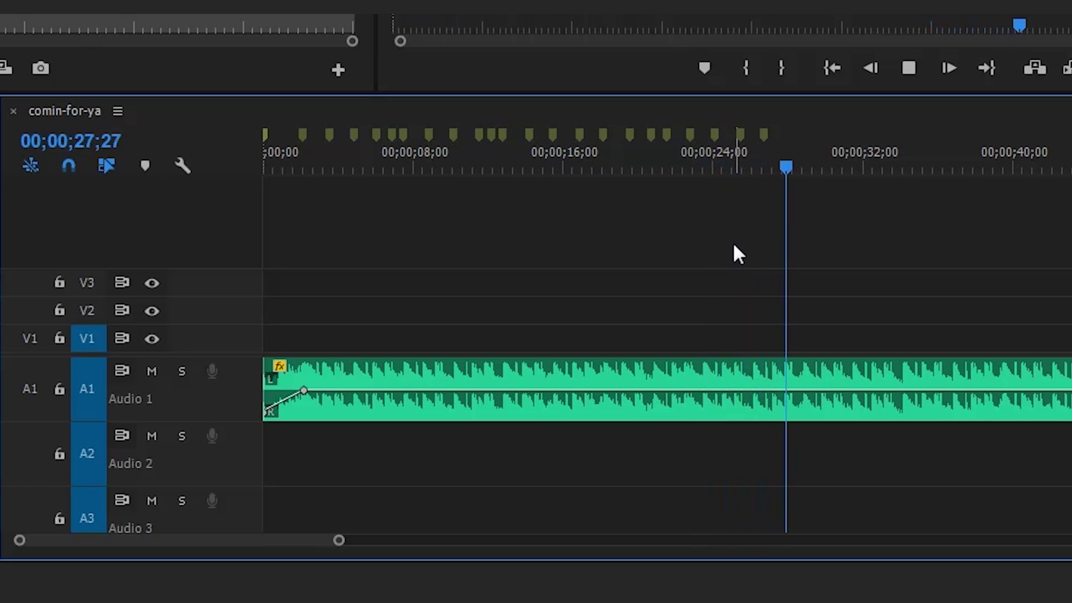
pyautogui.press('m')
pyautogui.press('m')
pyautogui.press('m')
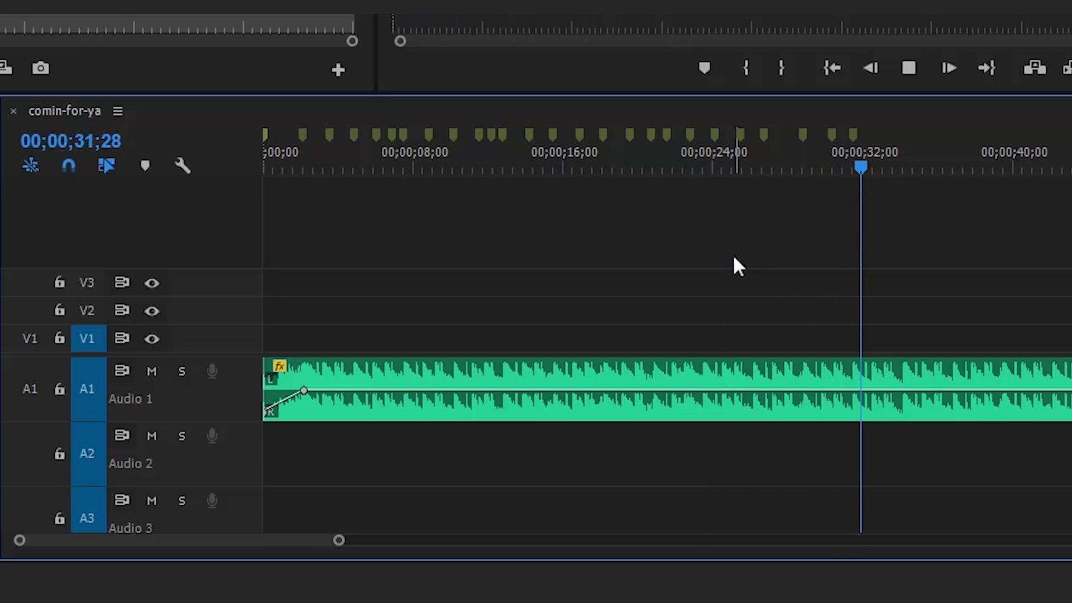
pyautogui.press('m')
pyautogui.press('m')
pyautogui.press('m')
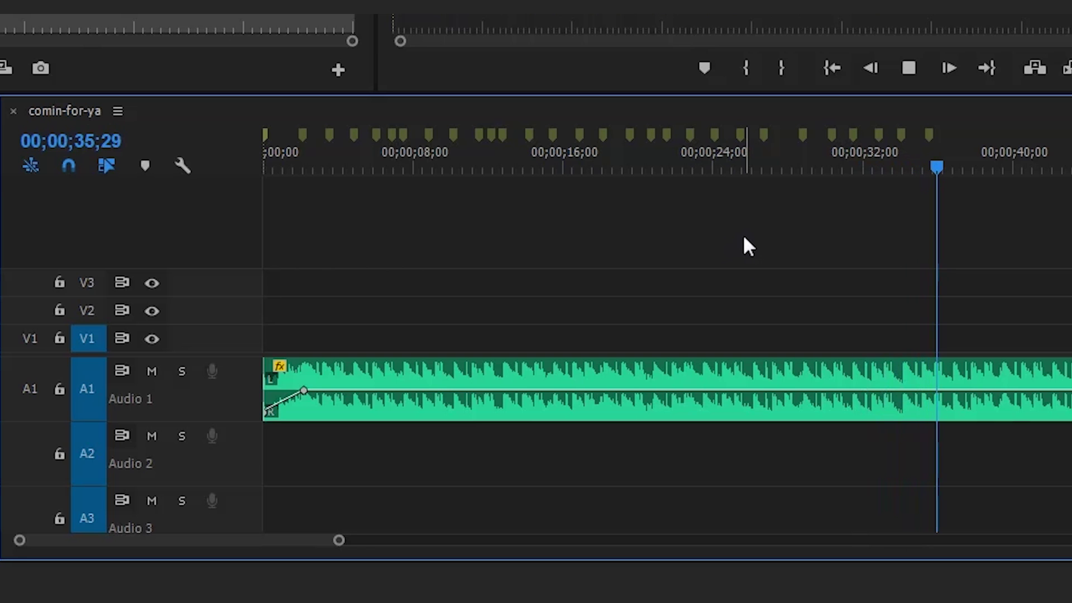
pyautogui.press('m')
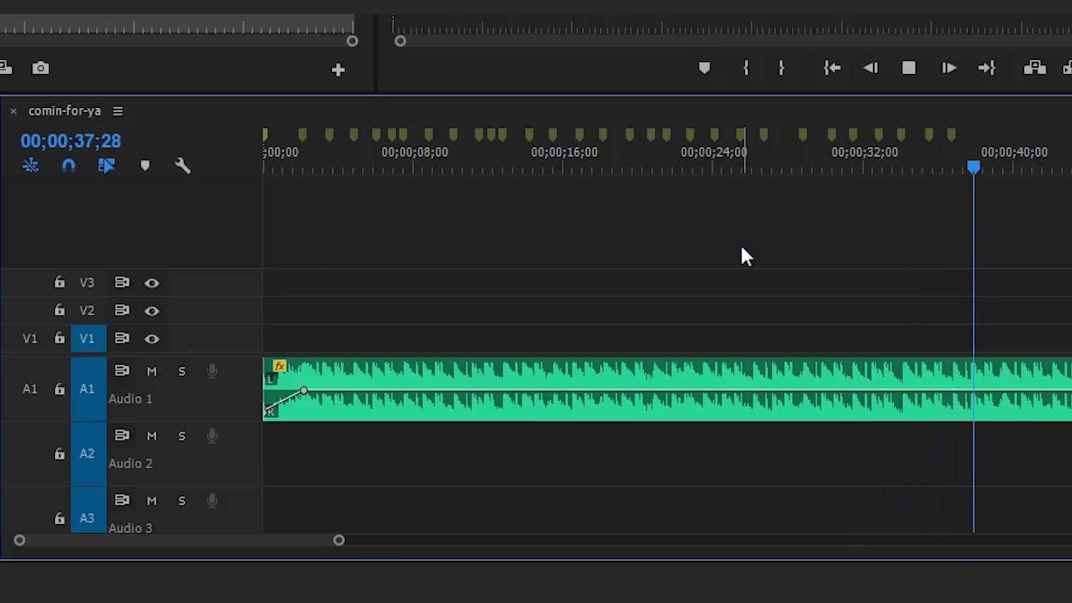
pyautogui.press('m')
pyautogui.press('m')
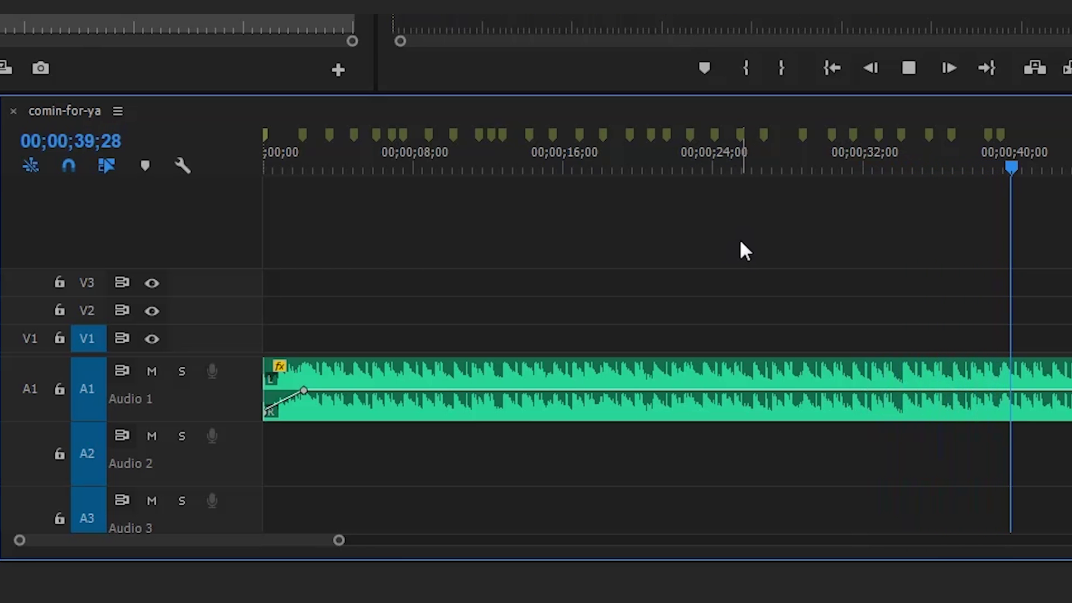
pyautogui.press('m')
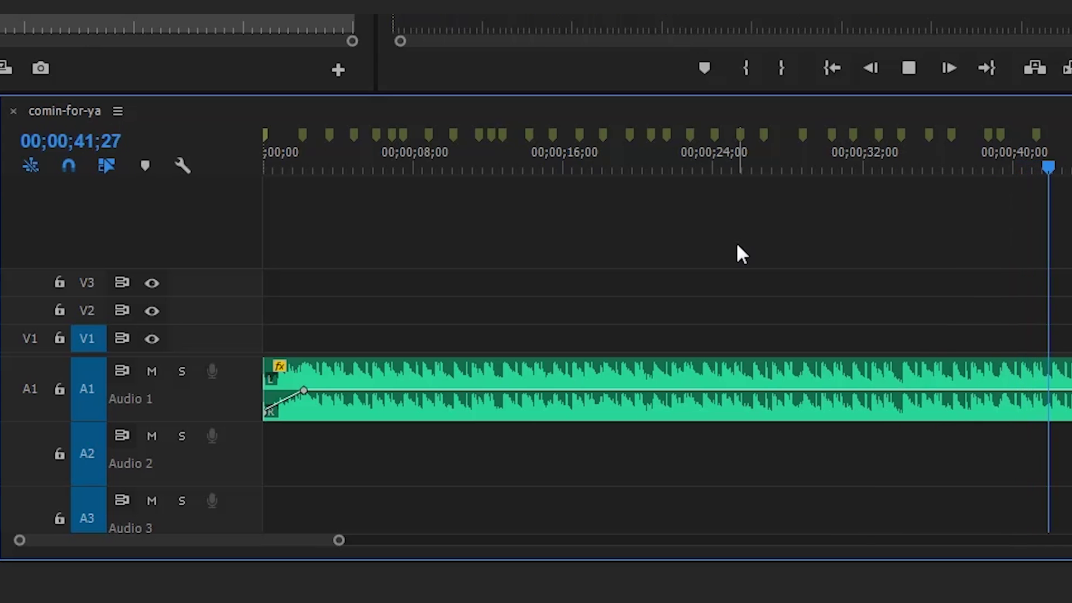
pyautogui.press('m')
pyautogui.press('space')
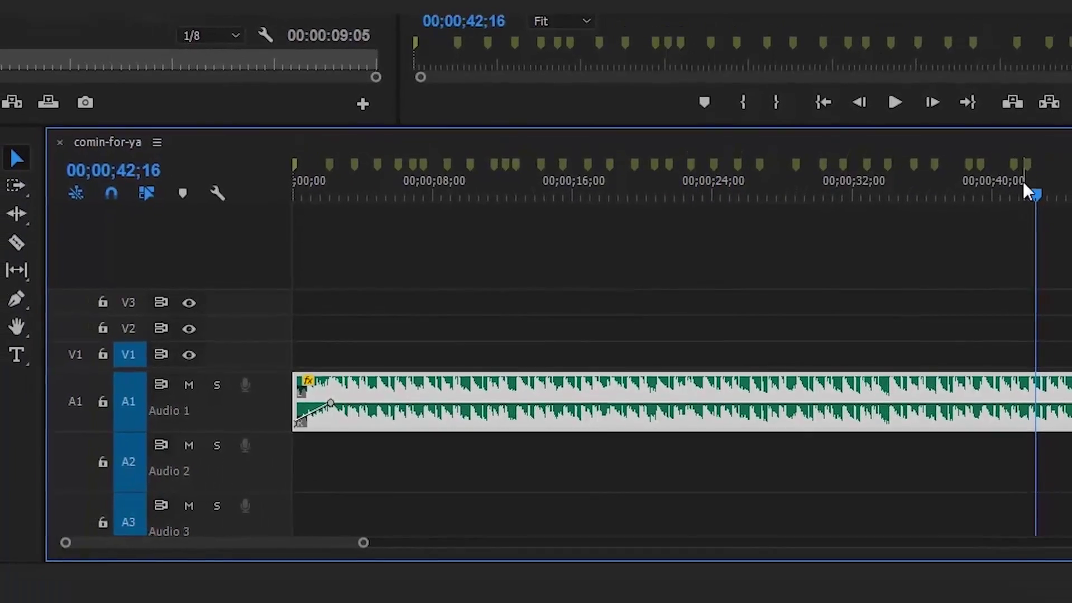
pyautogui.moveTo(1022, 181); pyautogui.dragTo(318, 239)
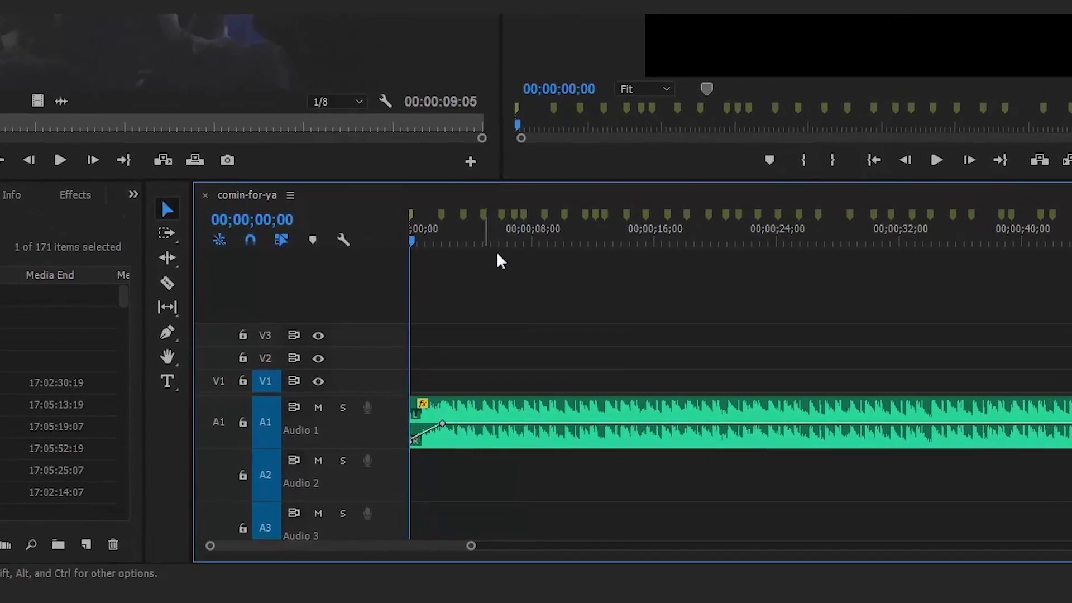
# Step: Align the first two beat markers after the sequence start with the waveform peaks at 00;00;02;05 and 00;00;03;06
pyautogui.click(426, 167)
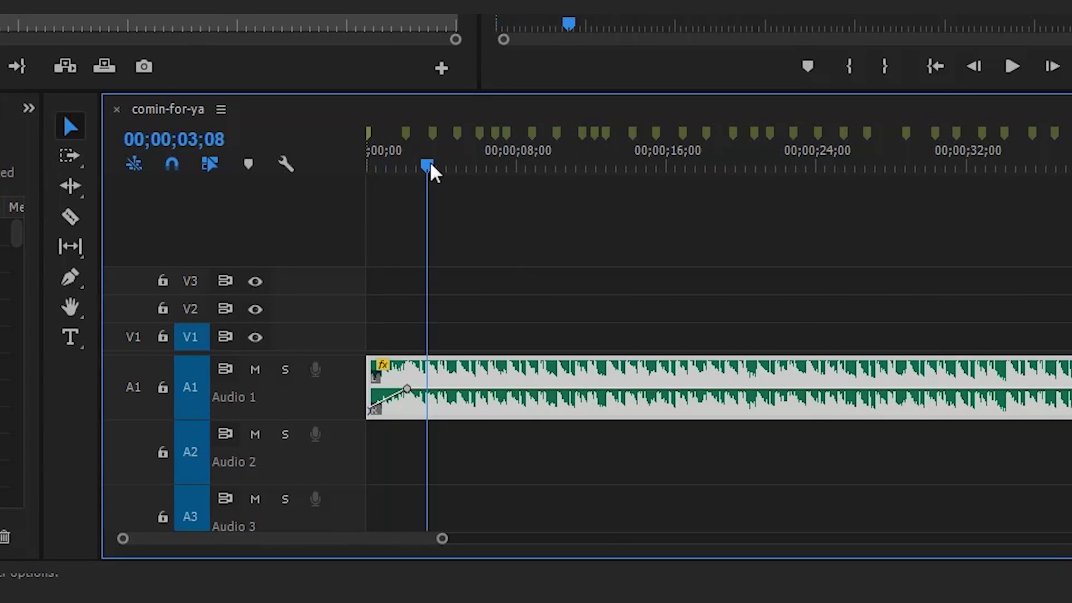
pyautogui.moveTo(124, 542); pyautogui.dragTo(246, 536)
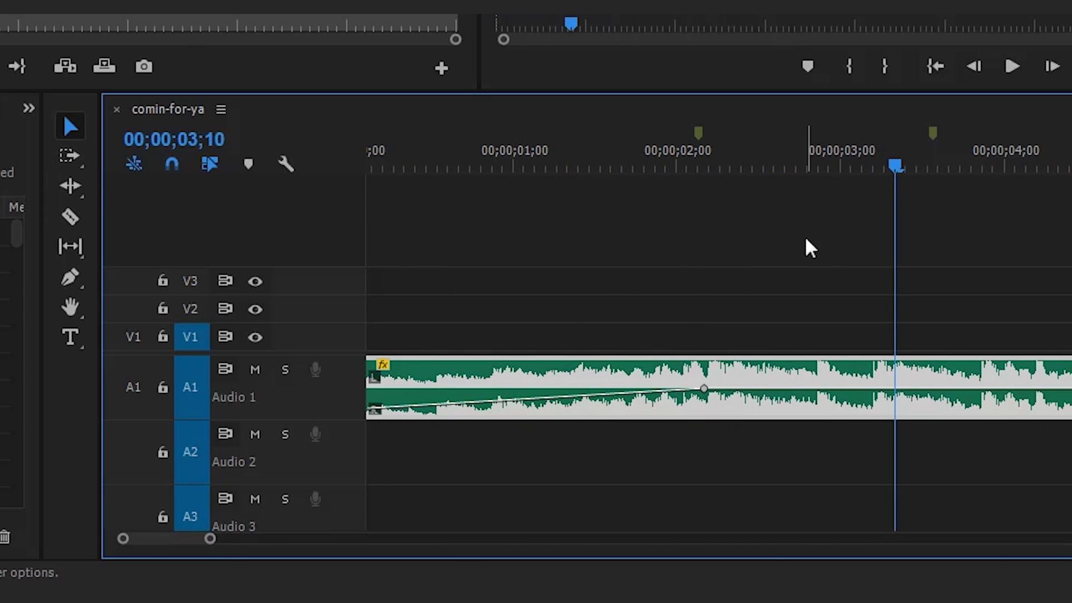
pyautogui.moveTo(887, 175); pyautogui.dragTo(875, 163)
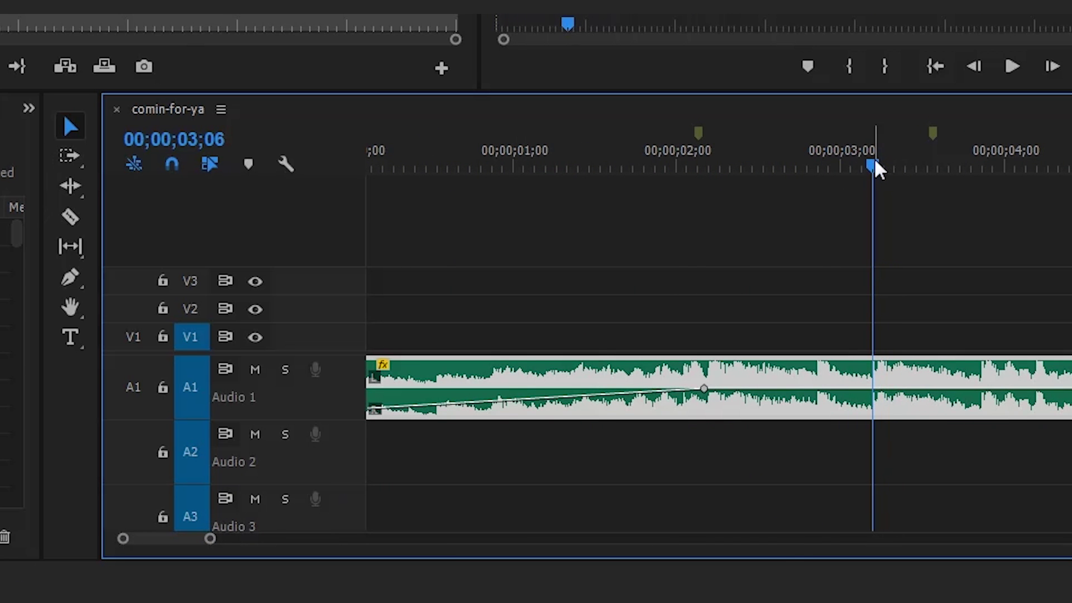
pyautogui.moveTo(911, 164)
pyautogui.mouseDown()
pyautogui.moveTo(686, 167)
pyautogui.moveTo(716, 170)
pyautogui.moveTo(705, 168)
pyautogui.mouseUp()
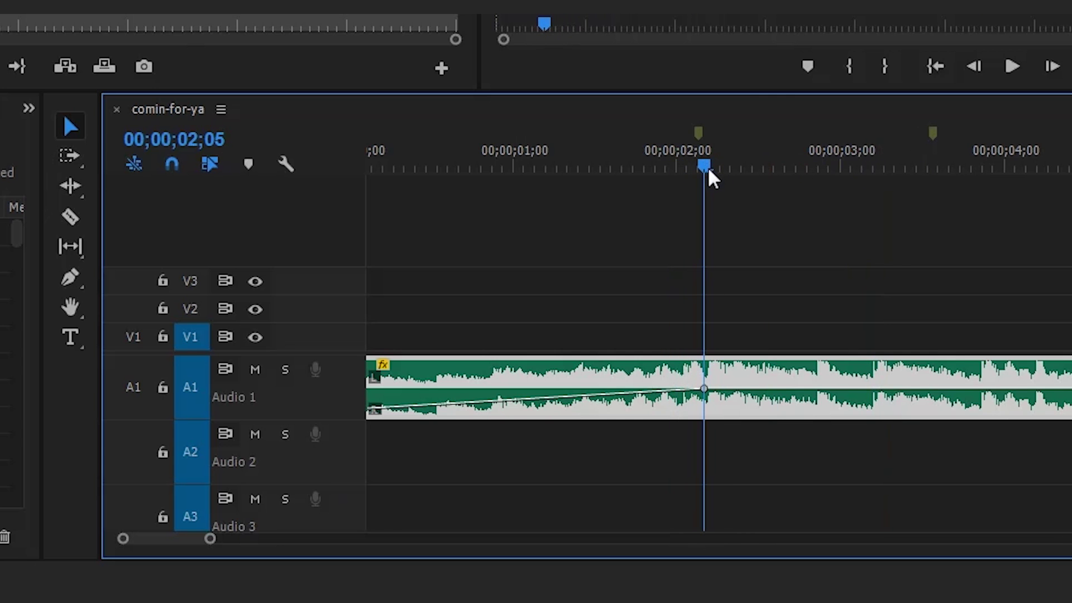
pyautogui.click(874, 166)
pyautogui.moveTo(896, 170); pyautogui.dragTo(880, 188)
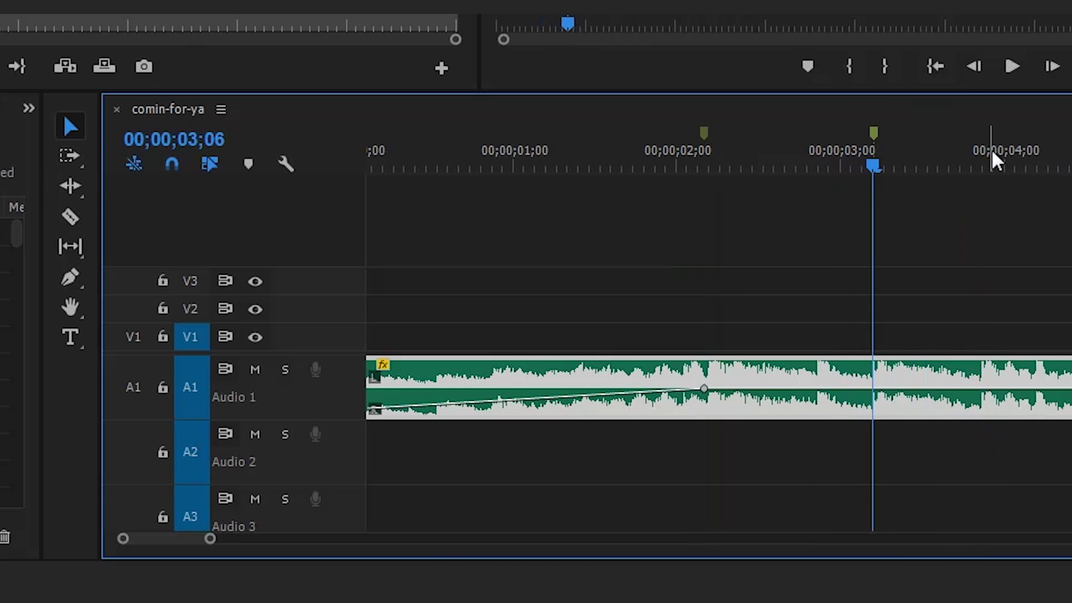
# Step: Align the next sequence markers with the waveform beats from 00;00;04;25 through 00;00;05;26 to 00;00;07;16
pyautogui.moveTo(996, 166); pyautogui.dragTo(1071, 168)
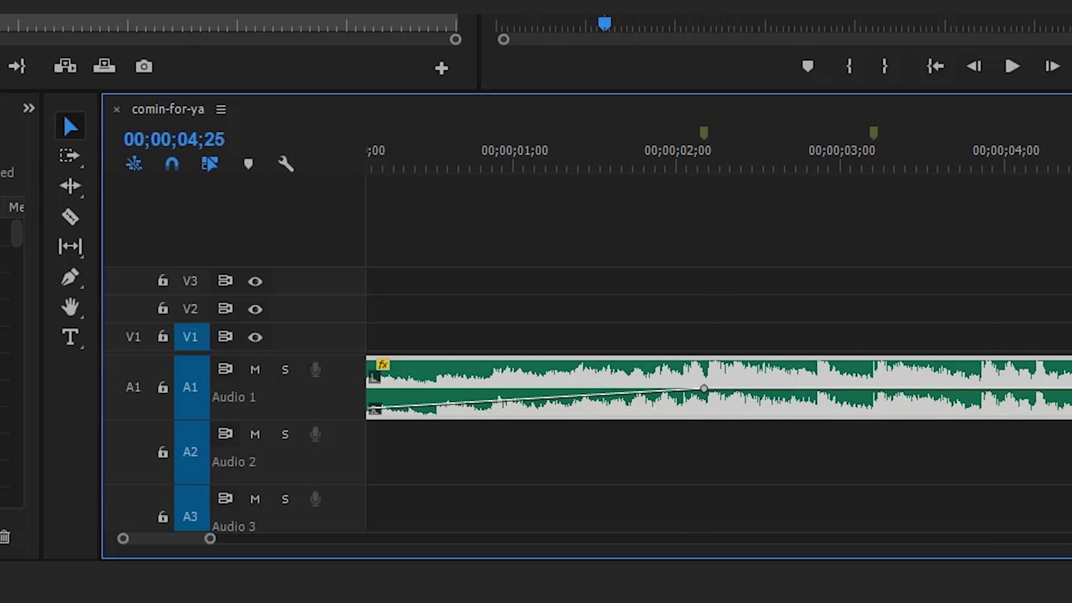
pyautogui.press('Down')
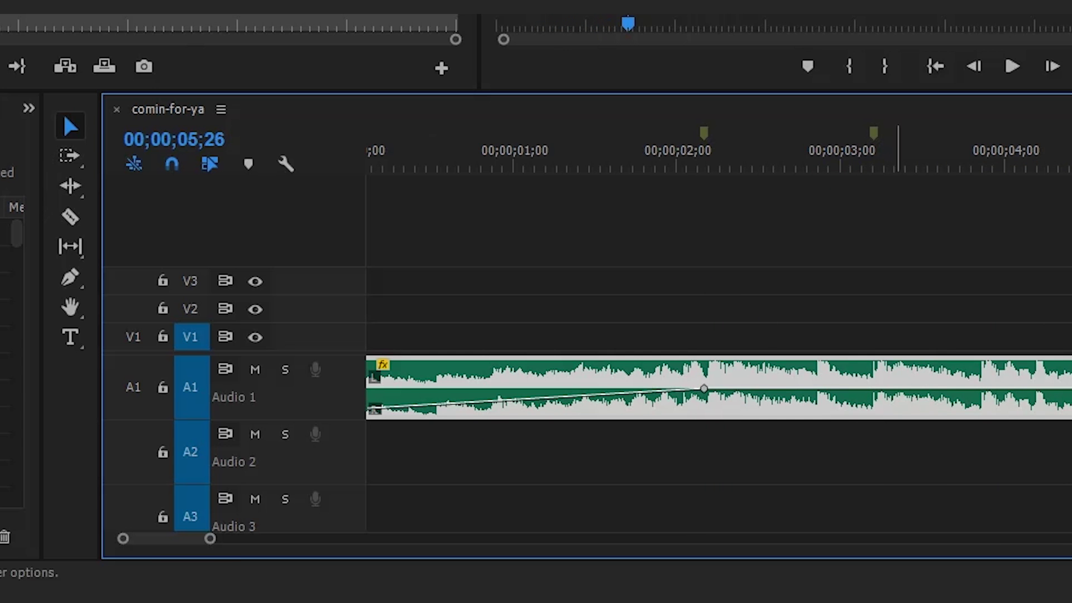
pyautogui.scroll(-3, 210, 540)
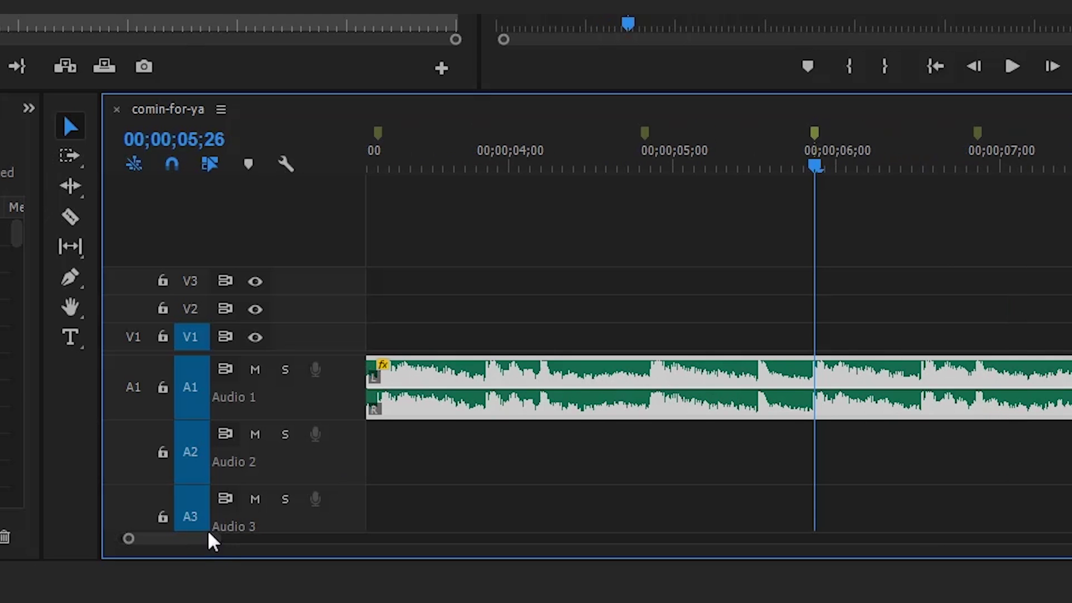
pyautogui.moveTo(941, 166); pyautogui.dragTo(975, 169)
pyautogui.moveTo(1044, 167); pyautogui.dragTo(1013, 225)
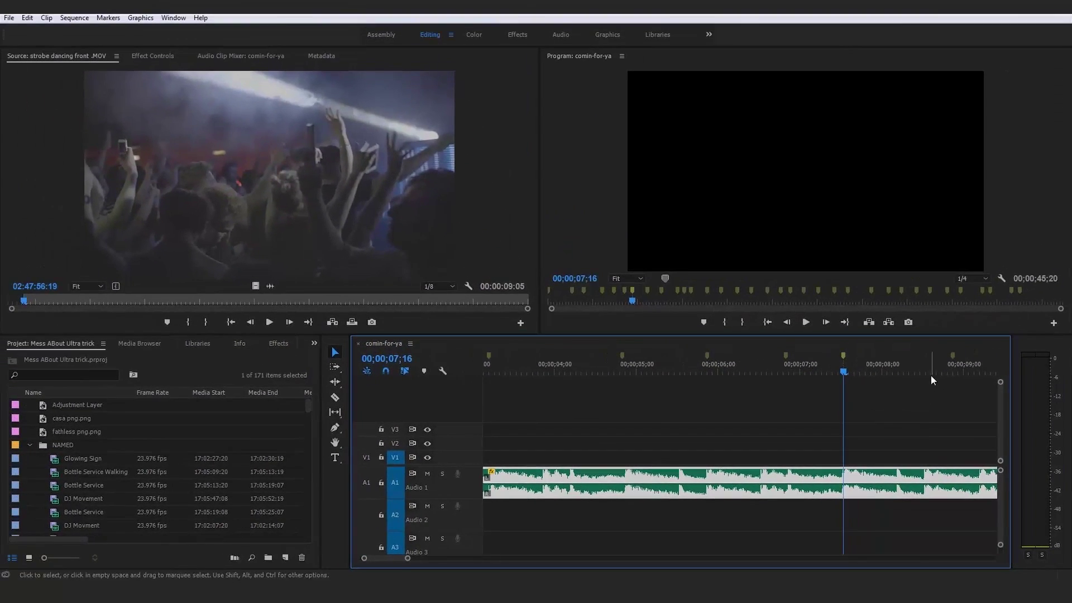
# Step: Move the next two sequence markers onto the music's beats at 00;00;08;16 and 00;00;10;06
pyautogui.click(929, 373)
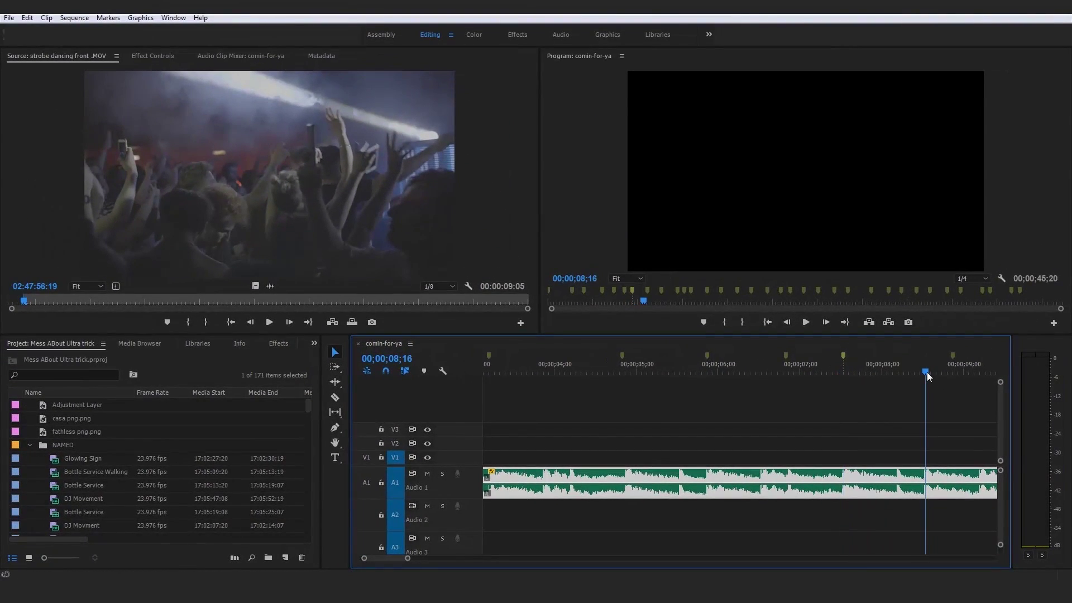
pyautogui.moveTo(952, 354); pyautogui.dragTo(925, 355)
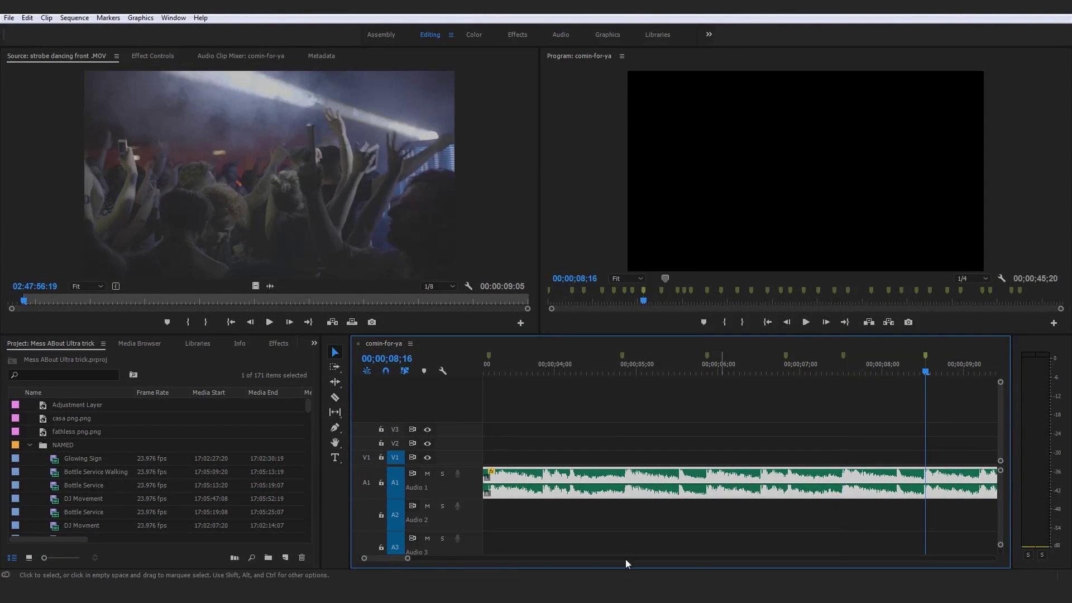
pyautogui.moveTo(404, 560); pyautogui.dragTo(432, 561)
pyautogui.moveTo(751, 375); pyautogui.dragTo(763, 378)
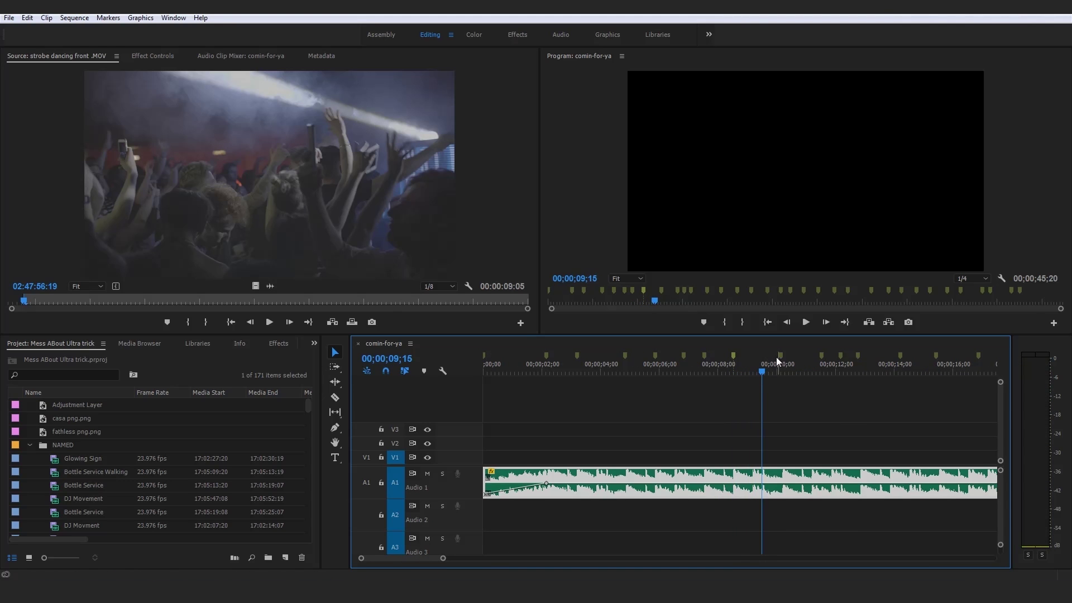
pyautogui.click(782, 374)
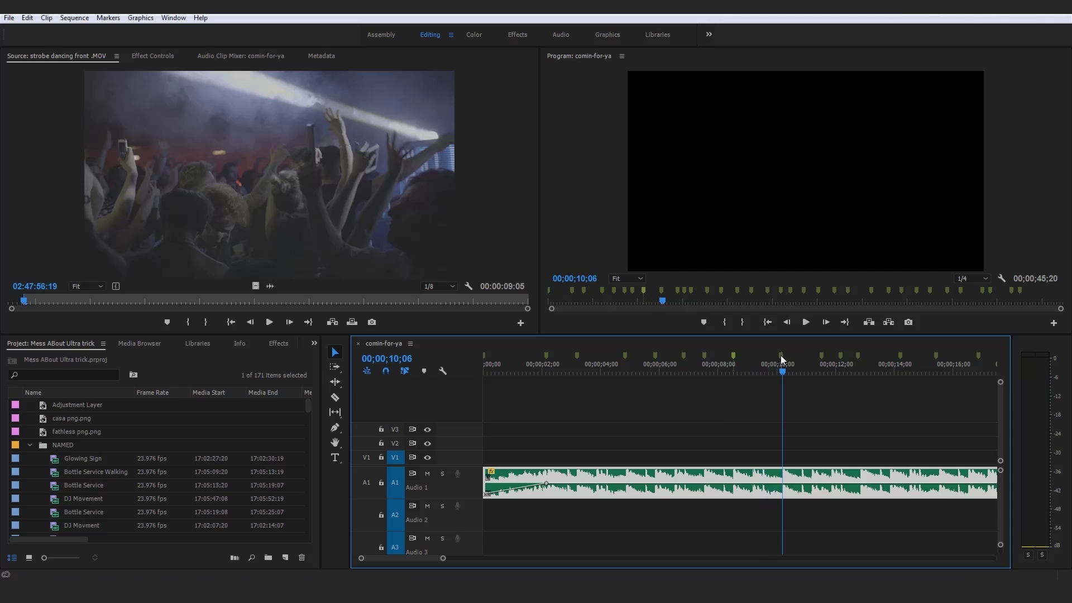
# Step: Align the following sequence markers with the waveform beats, including 00;00;12;06, 00;00;12;25 and 00;00;15;16
pyautogui.moveTo(782, 354); pyautogui.dragTo(818, 375)
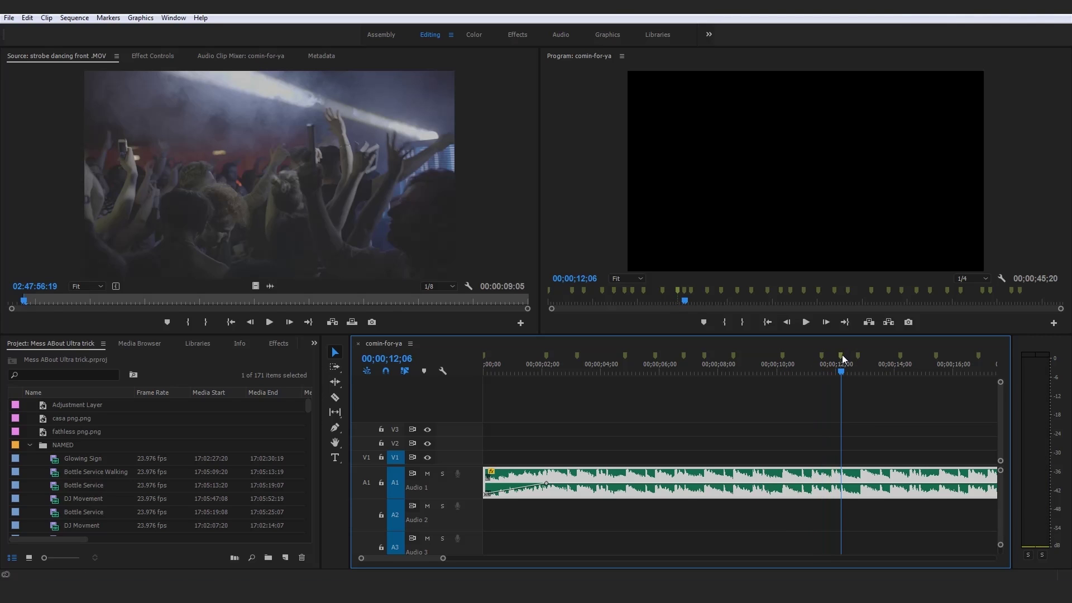
pyautogui.moveTo(854, 372); pyautogui.dragTo(863, 372)
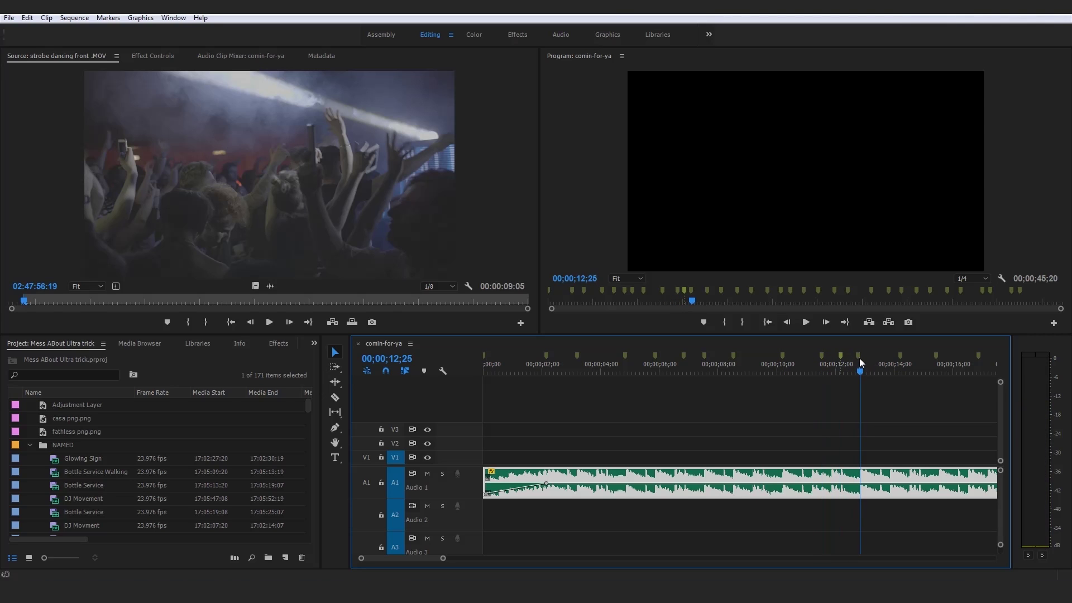
pyautogui.moveTo(894, 372); pyautogui.dragTo(939, 373)
pyautogui.click(918, 373)
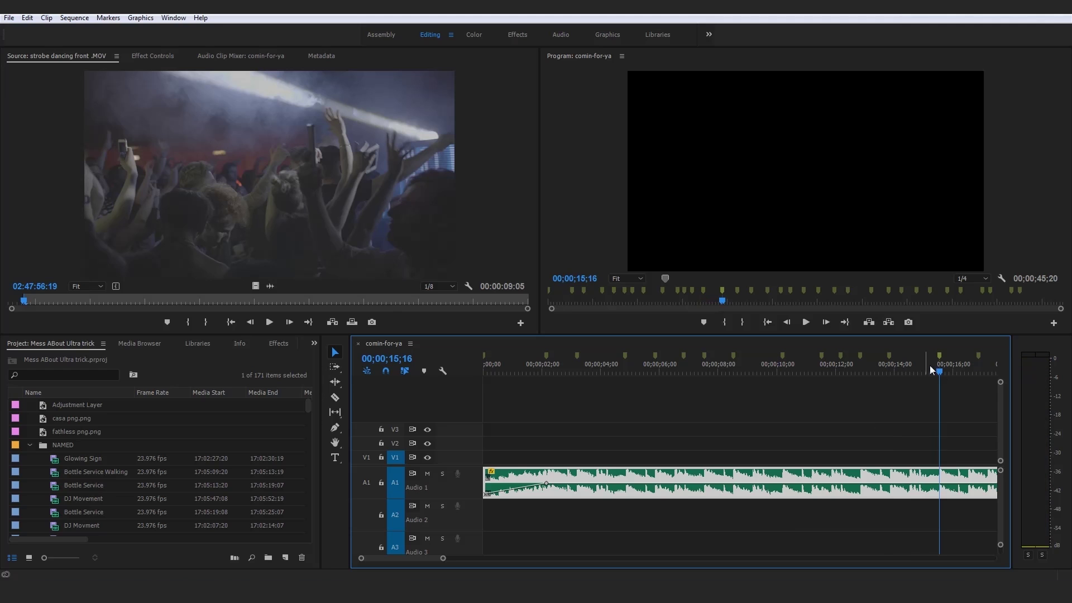
# Step: Align the sequence markers between 00;00;16;15 and 00;00;26;26 with the waveform beats, including those at 00;00;18;06 and 00;00;20;27
pyautogui.moveTo(443, 557); pyautogui.dragTo(537, 564)
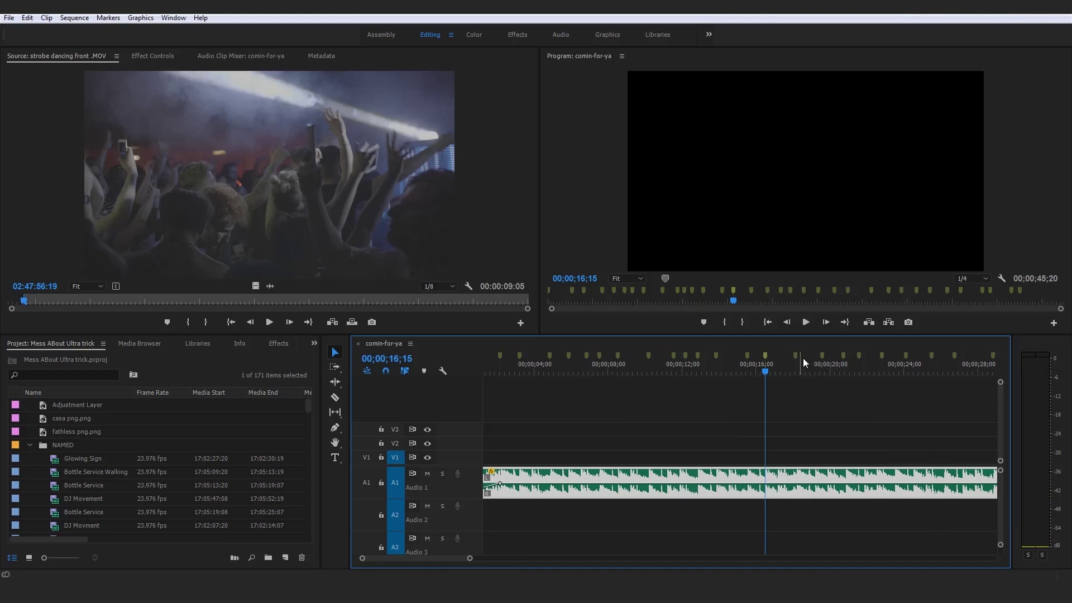
pyautogui.moveTo(783, 372); pyautogui.dragTo(797, 372)
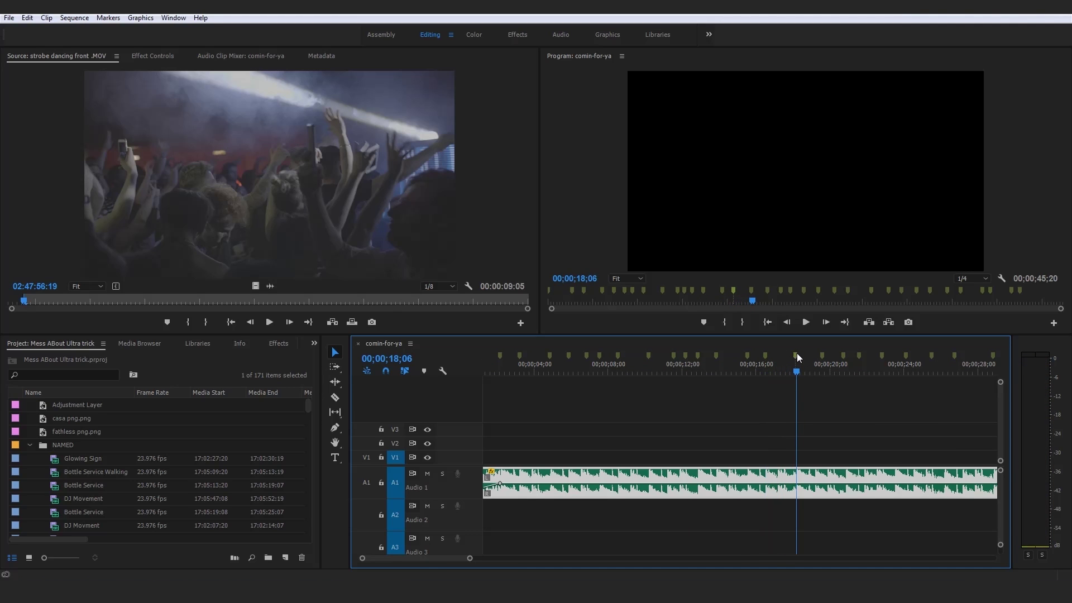
pyautogui.moveTo(823, 373)
pyautogui.mouseDown()
pyautogui.moveTo(822, 355)
pyautogui.moveTo(847, 366)
pyautogui.mouseUp()
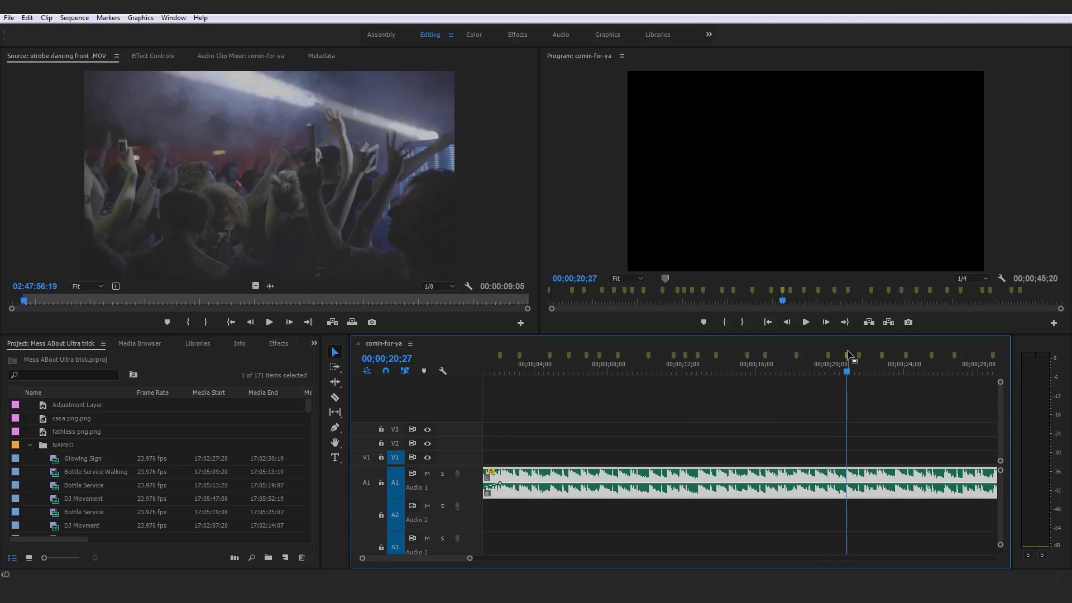
pyautogui.moveTo(858, 368); pyautogui.dragTo(867, 368)
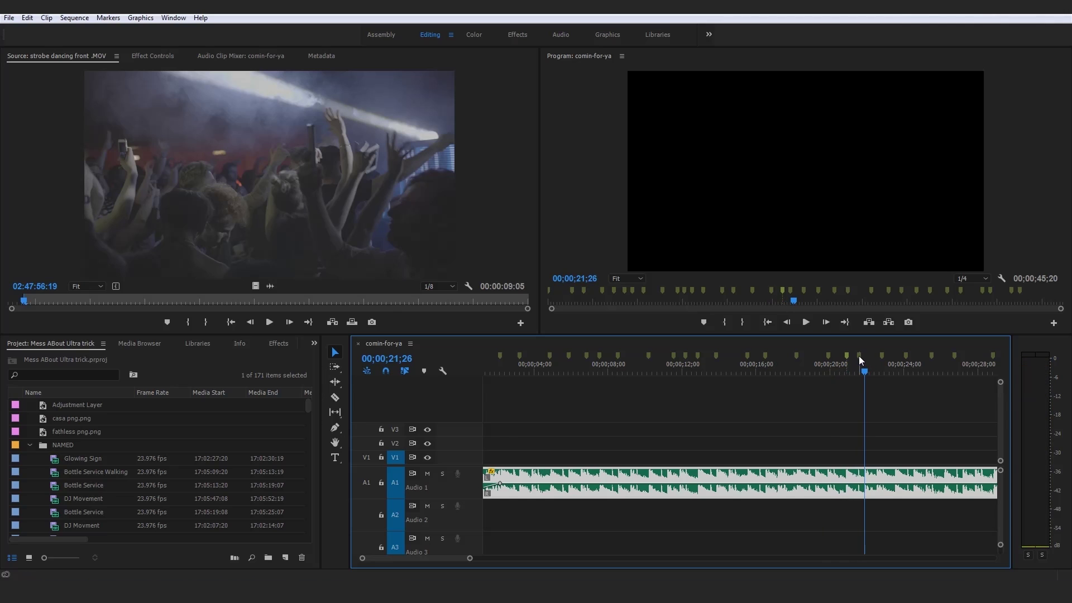
pyautogui.moveTo(884, 371)
pyautogui.mouseDown()
pyautogui.moveTo(908, 373)
pyautogui.moveTo(909, 355)
pyautogui.moveTo(925, 372)
pyautogui.moveTo(946, 349)
pyautogui.mouseUp()
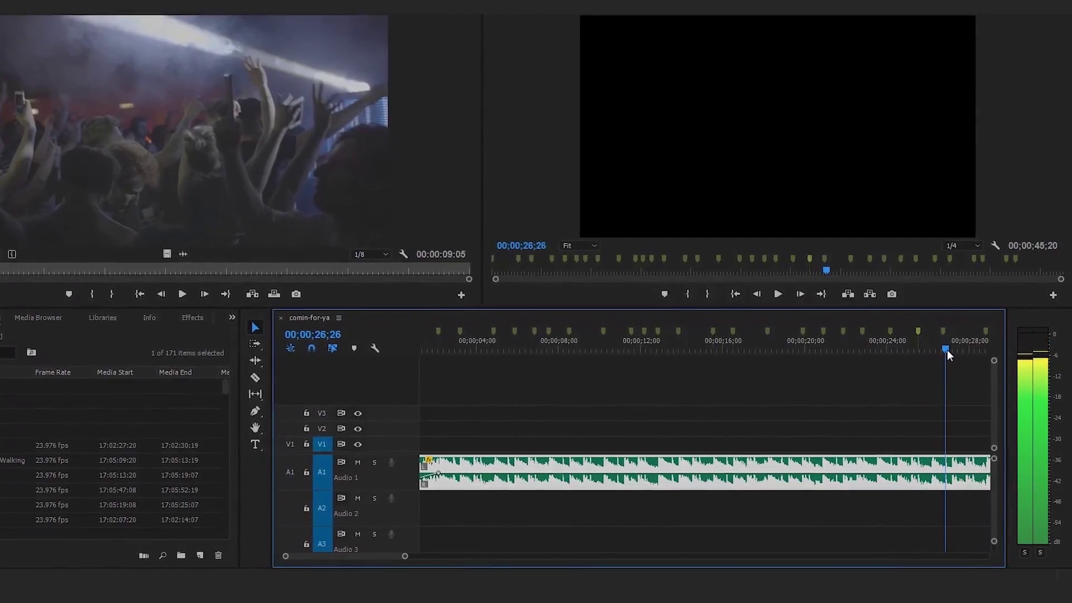
# Step: Align the sequence markers after 00;00;26;26 with the waveform beats, including 00;00;28;28 and 00;00;31;15
pyautogui.moveTo(391, 555); pyautogui.dragTo(425, 554)
pyautogui.moveTo(248, 555); pyautogui.dragTo(268, 555)
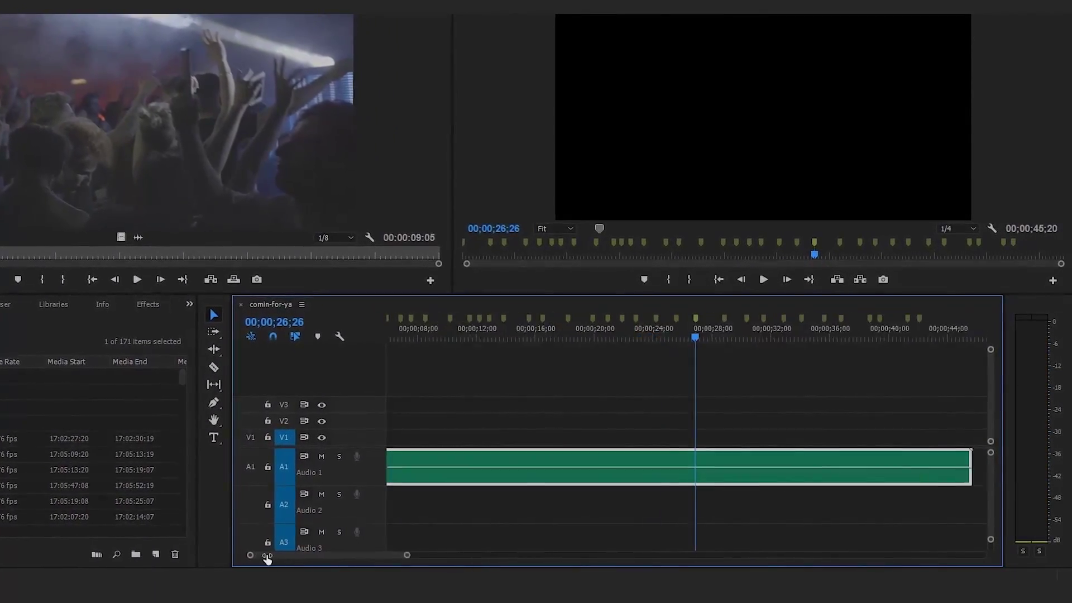
pyautogui.click(760, 339)
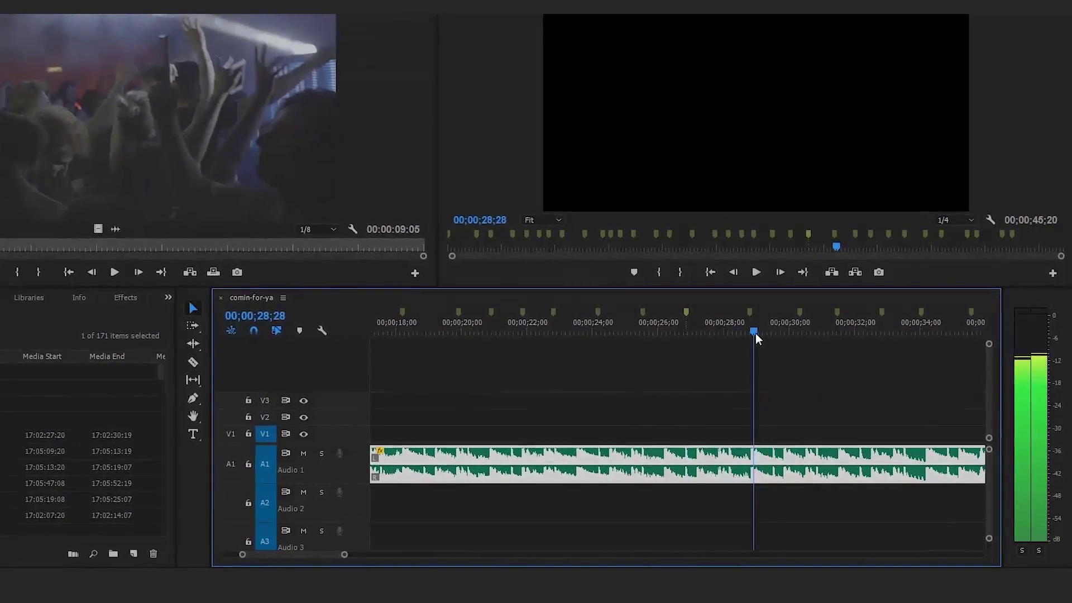
pyautogui.moveTo(748, 317); pyautogui.dragTo(830, 320)
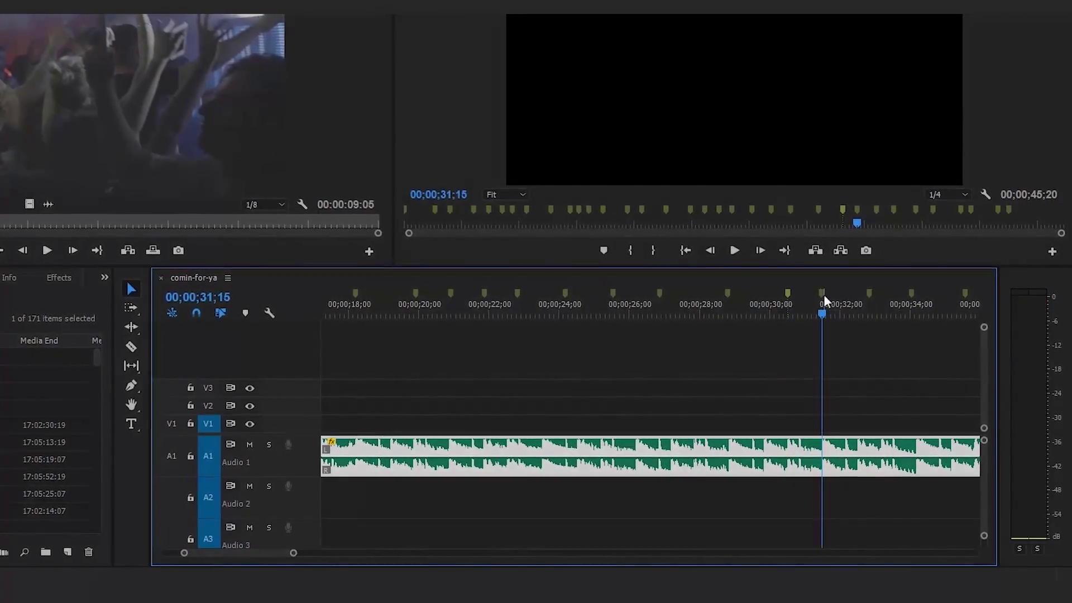
# Step: Show the whole music clip in the timeline, deselect it and return the playhead to the sequence start
pyautogui.moveTo(285, 552); pyautogui.dragTo(400, 545)
pyautogui.click(455, 387)
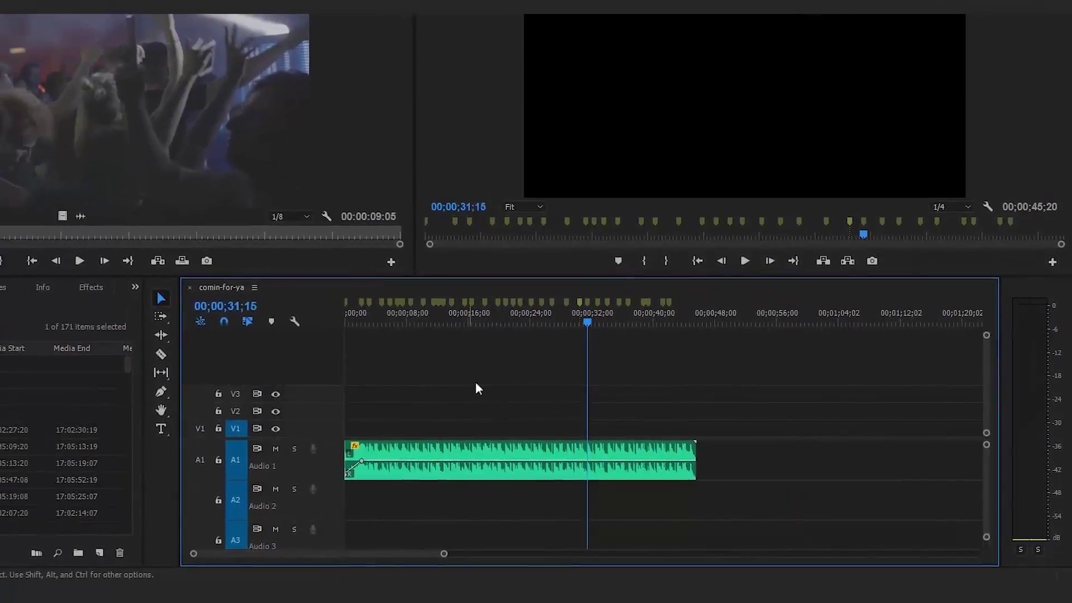
pyautogui.press('Home')
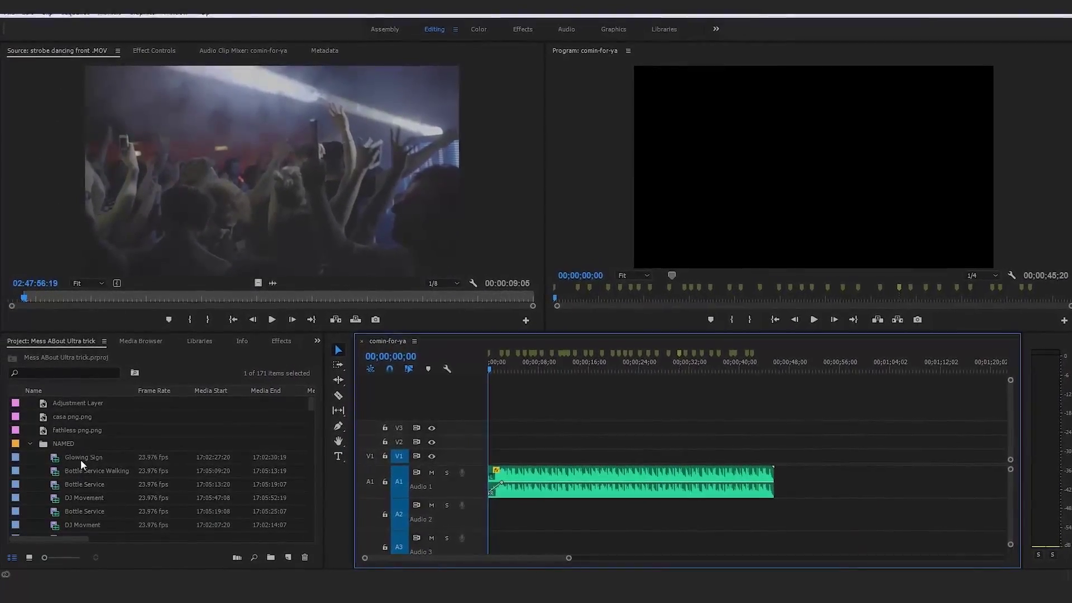
# Step: Open Glowing Sign, Bottle Service and DJ Movement from the NAMED bin in the Source Monitor and review their marked In-to-Out ranges
pyautogui.click(81, 458)
pyautogui.scroll(-1, 112, 458)
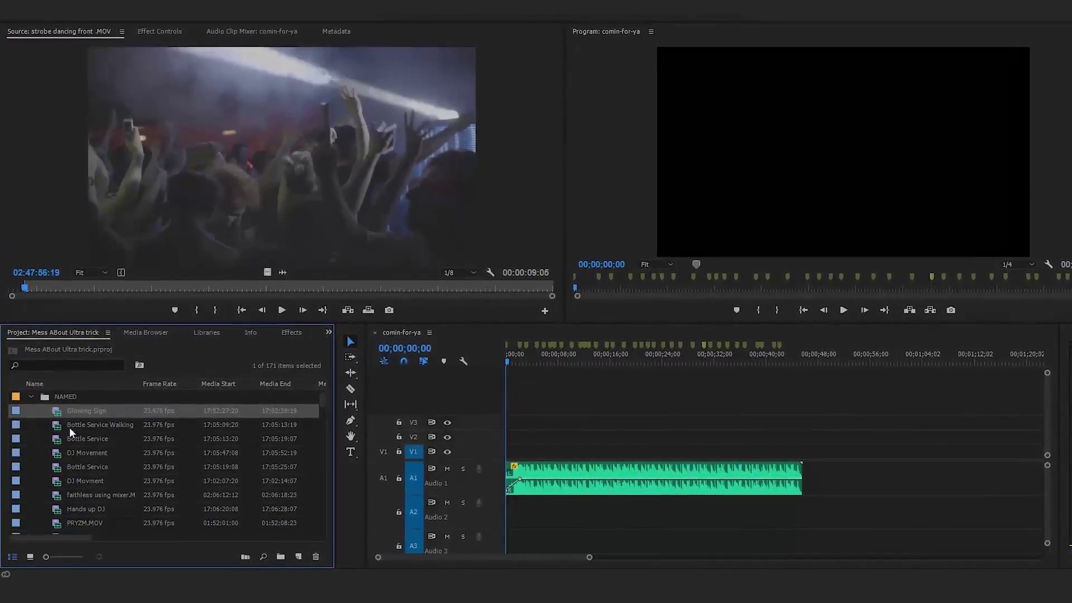
pyautogui.doubleClick(78, 411)
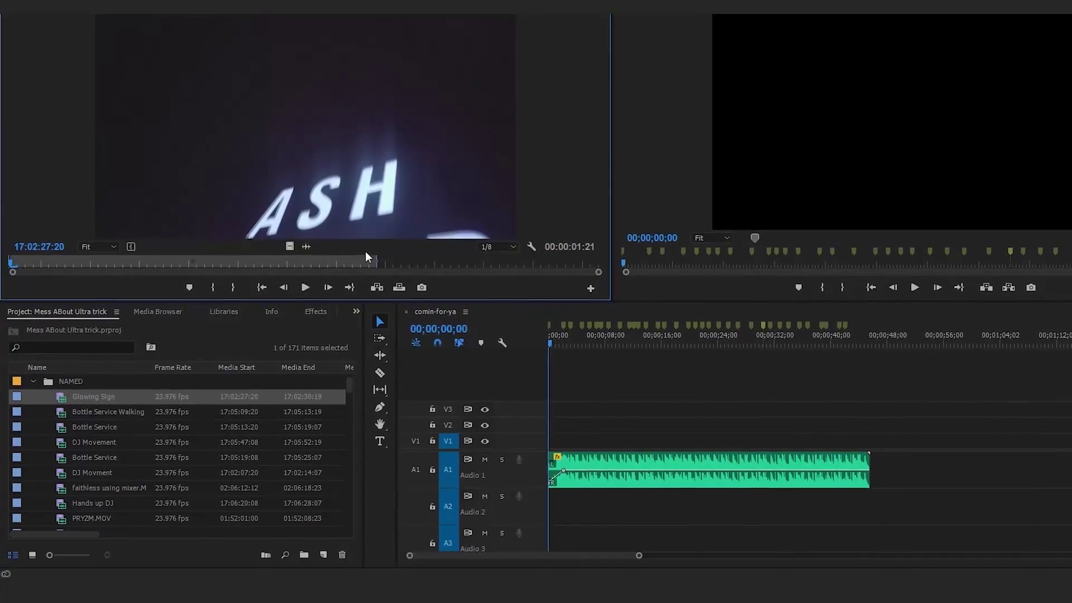
pyautogui.click(593, 266)
pyautogui.moveTo(611, 257); pyautogui.dragTo(85, 253)
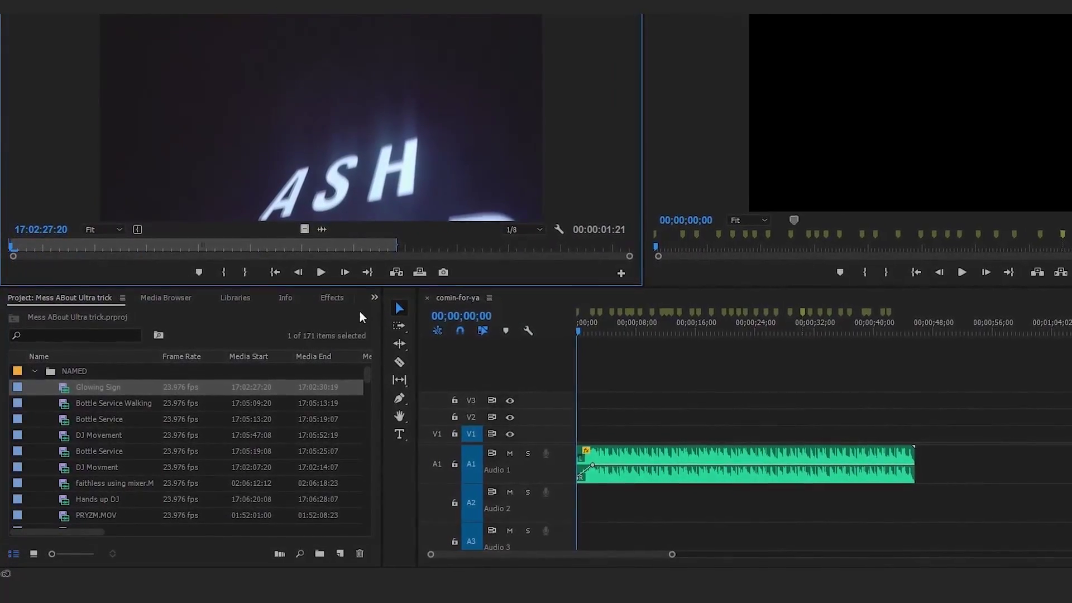
pyautogui.click(576, 241)
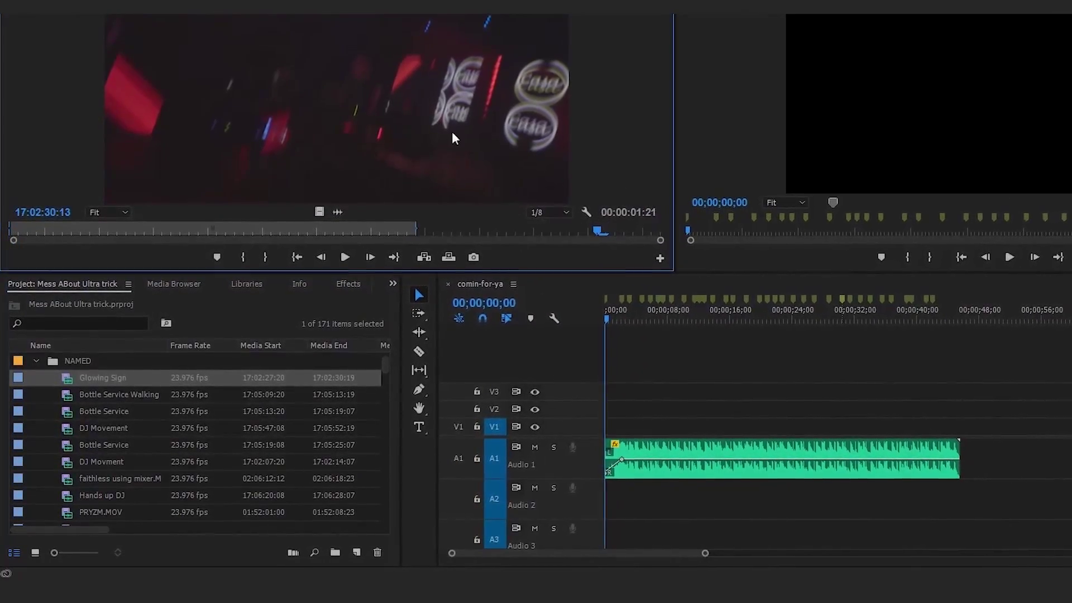
pyautogui.click(12, 231)
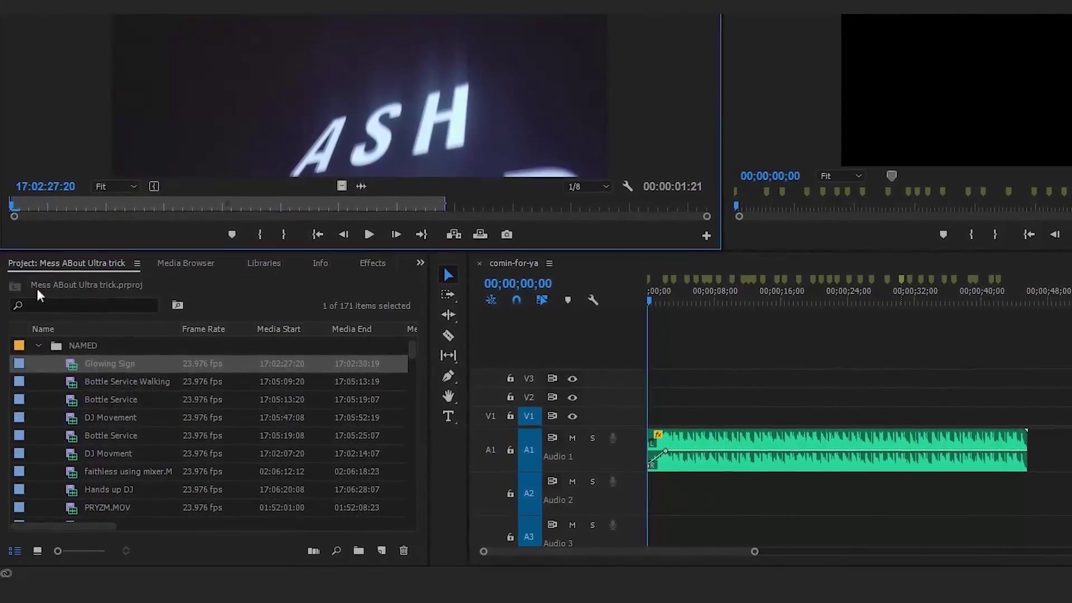
pyautogui.doubleClick(73, 399)
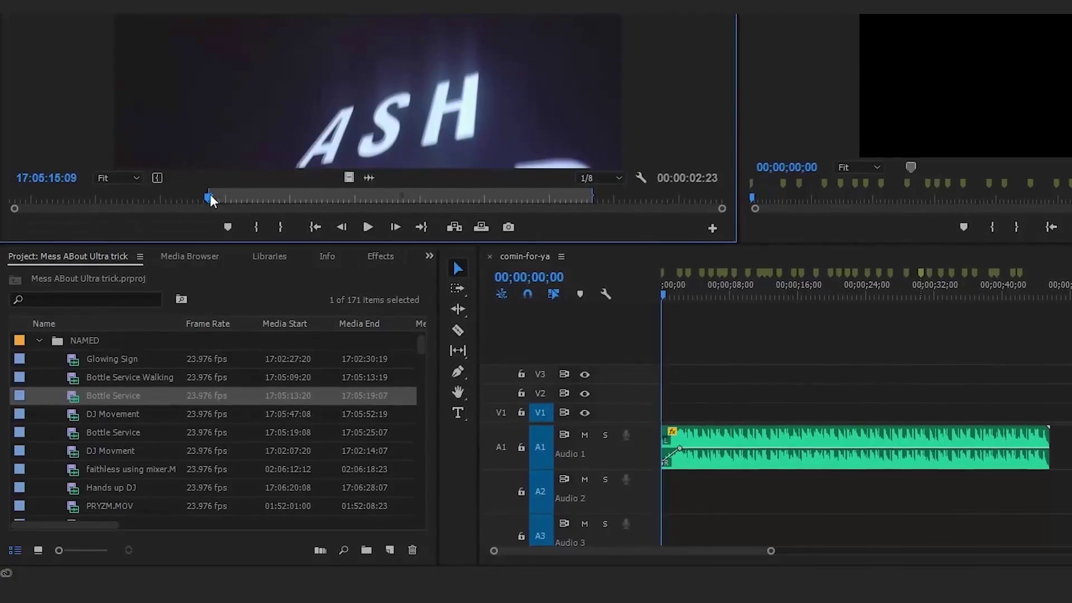
pyautogui.doubleClick(81, 414)
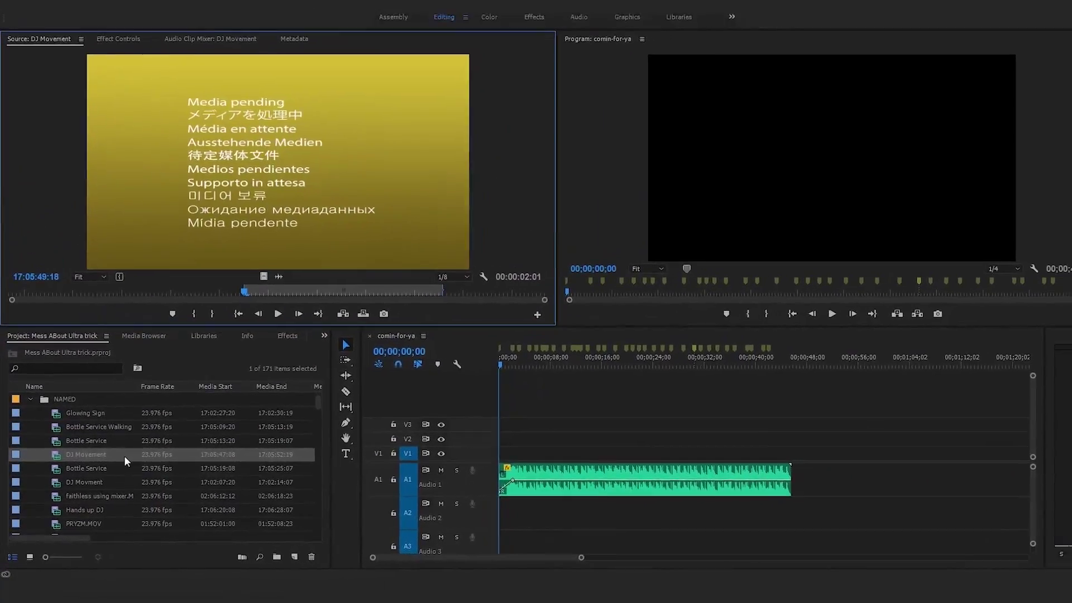
# Step: Select all clips in the NAMED bin from Glowing Sign through girl dj hands up .MOV
pyautogui.click(66, 426)
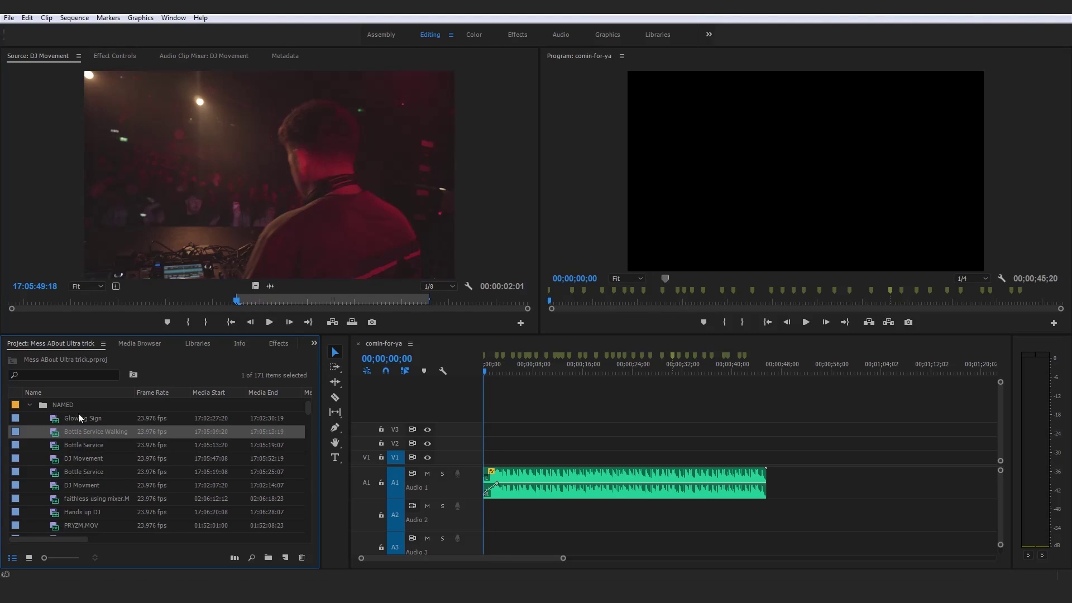
pyautogui.click(58, 419)
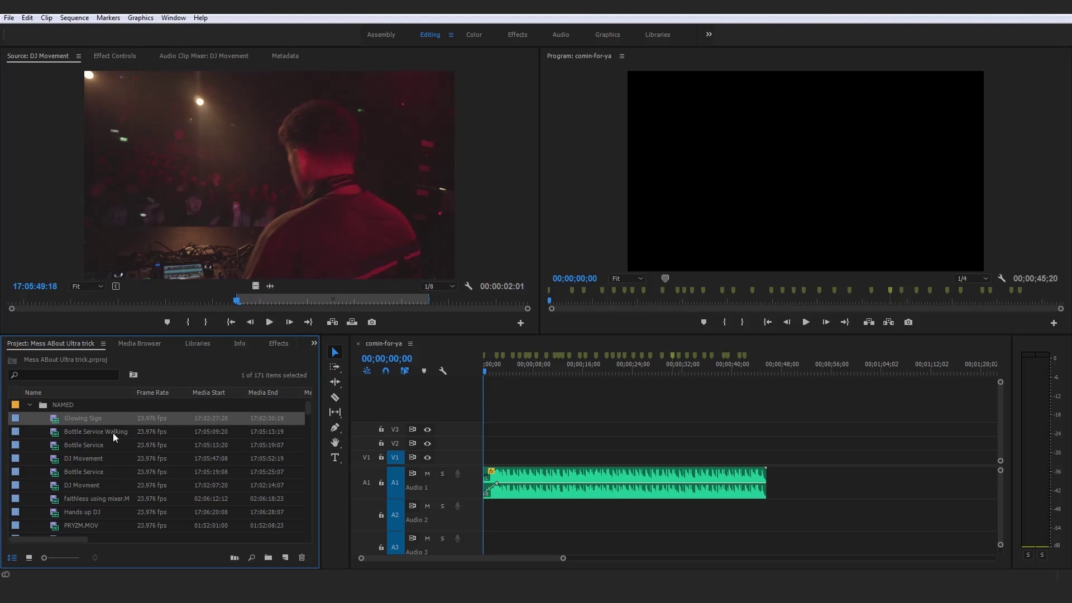
pyautogui.scroll(-7, 95, 420)
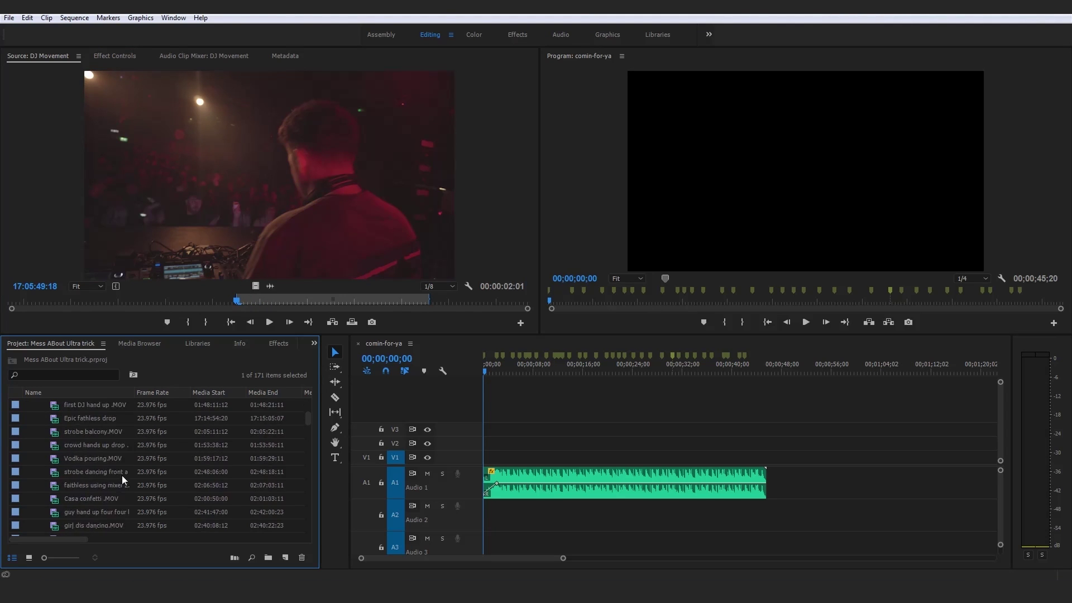
pyautogui.scroll(-10, 122, 478)
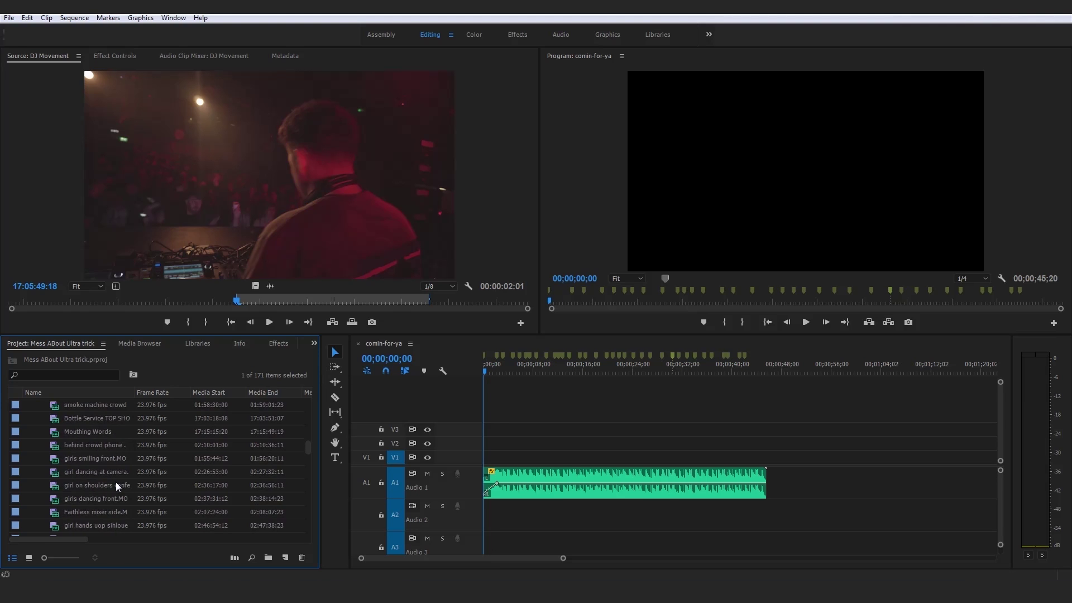
pyautogui.scroll(-2, 113, 484)
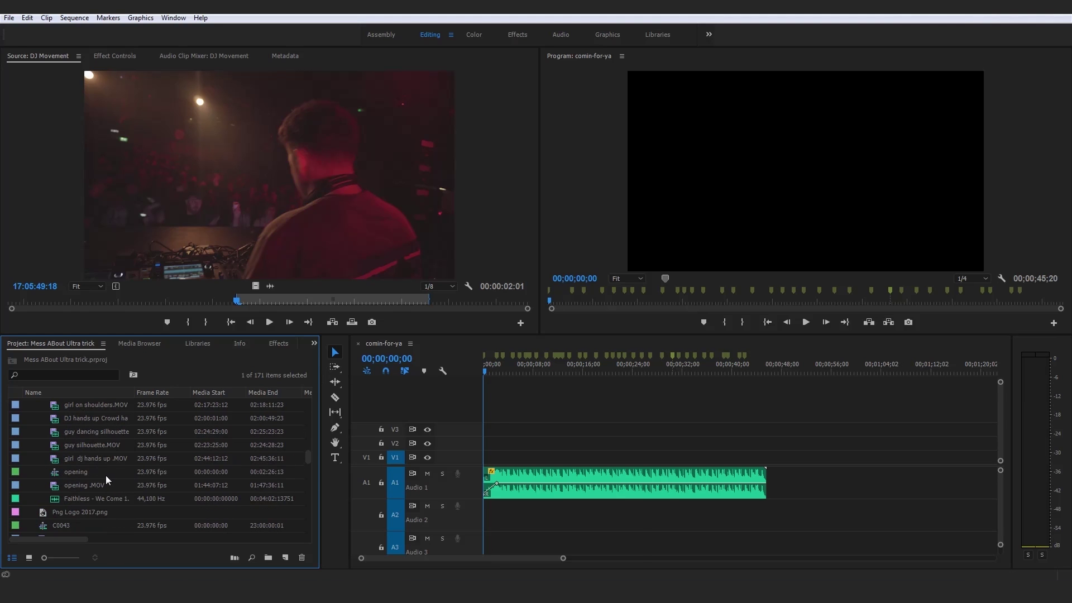
pyautogui.keyDown('shift'); pyautogui.click(107, 457); pyautogui.keyUp('shift')
pyautogui.scroll(5, 123, 459)
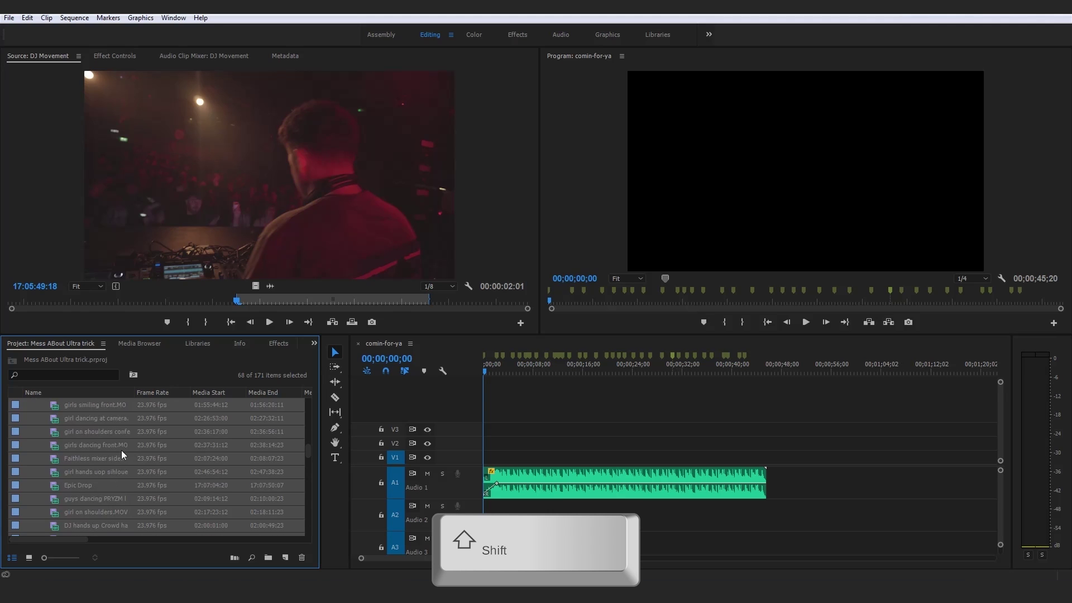
pyautogui.scroll(5, 132, 458)
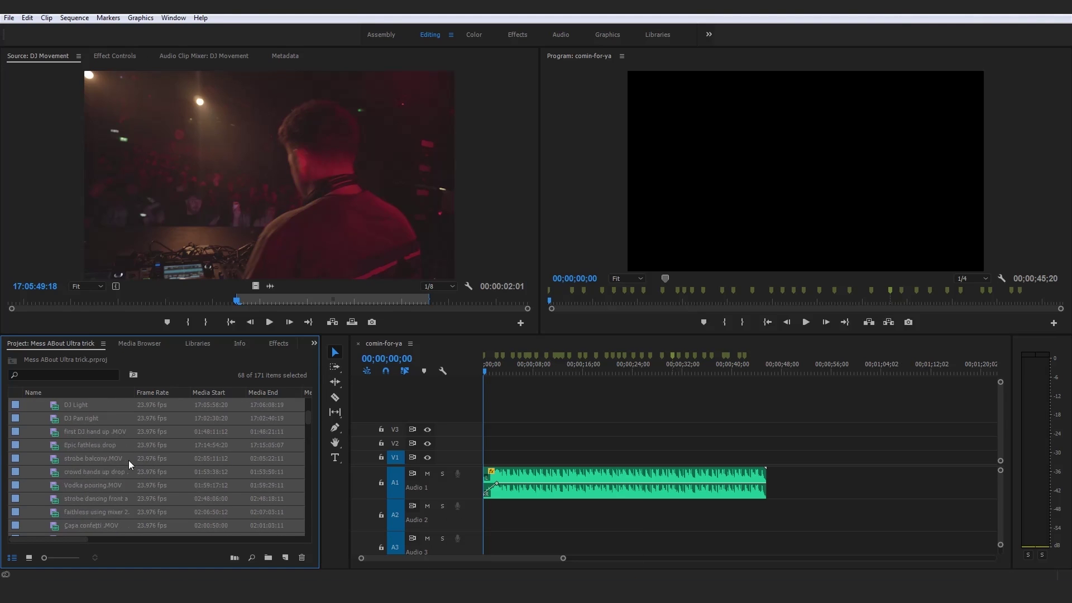
pyautogui.scroll(-3, 121, 466)
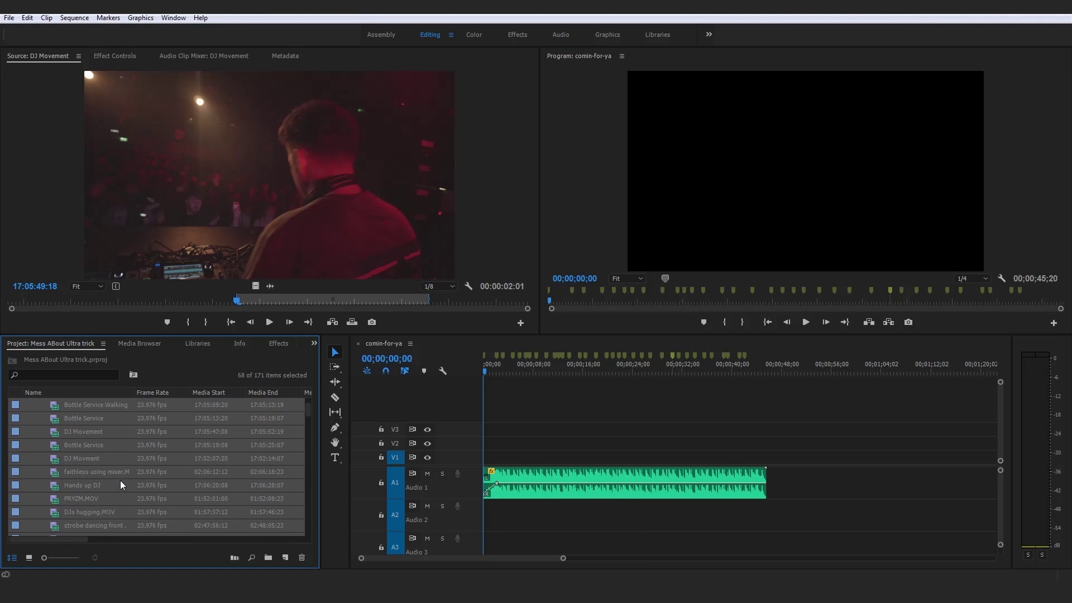
pyautogui.scroll(2, 103, 450)
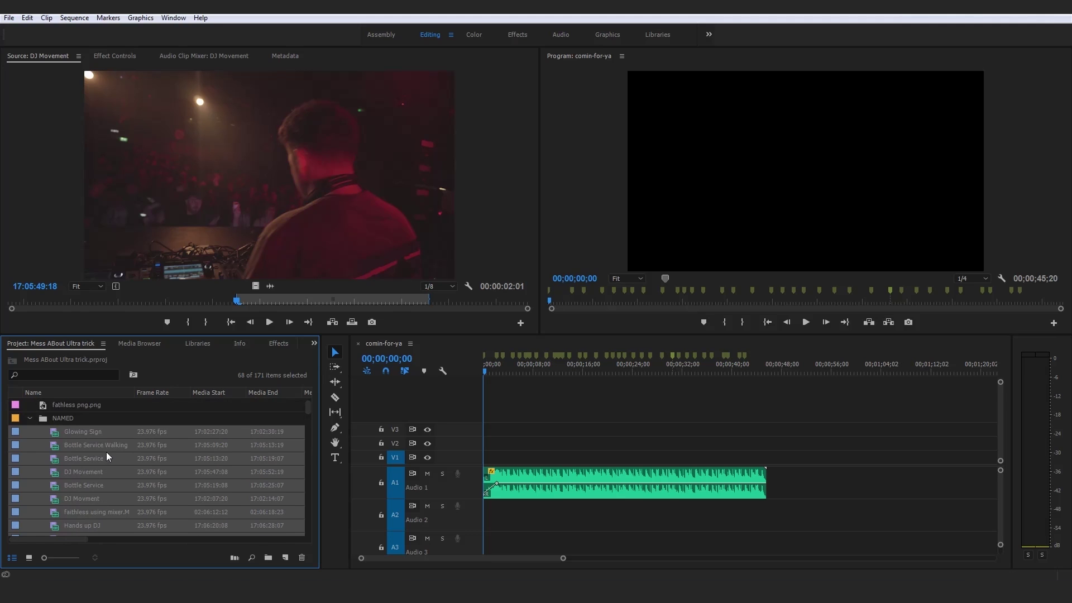
# Step: Automate the selected clips to the sequence in selection order, placed At Unnumbered Markers with Overwrite Edit, and undo the placement
pyautogui.click(68, 18)
pyautogui.moveTo(49, 18)
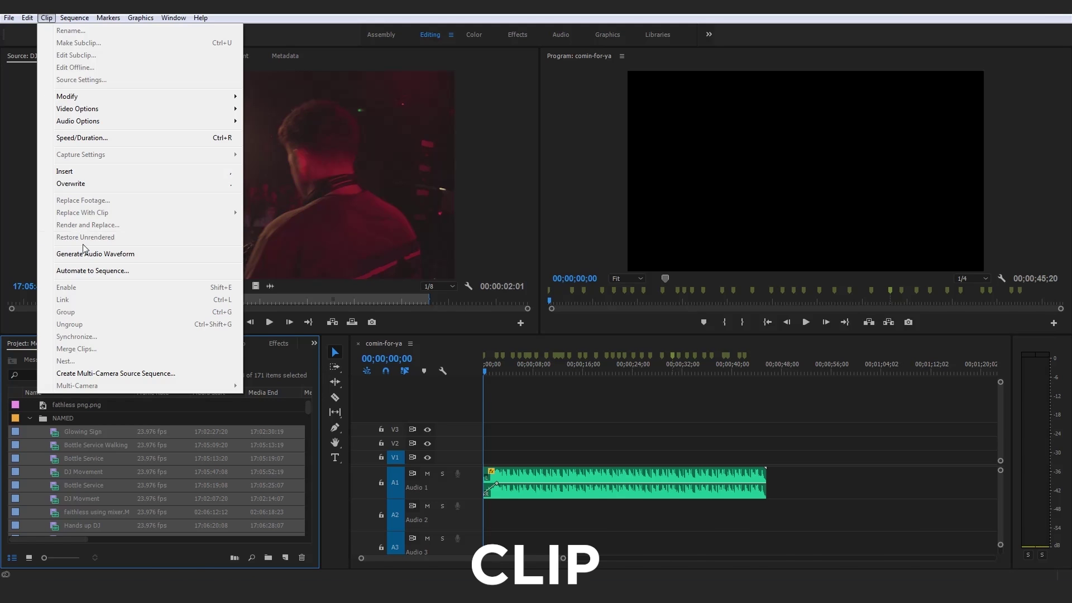
pyautogui.click(105, 272)
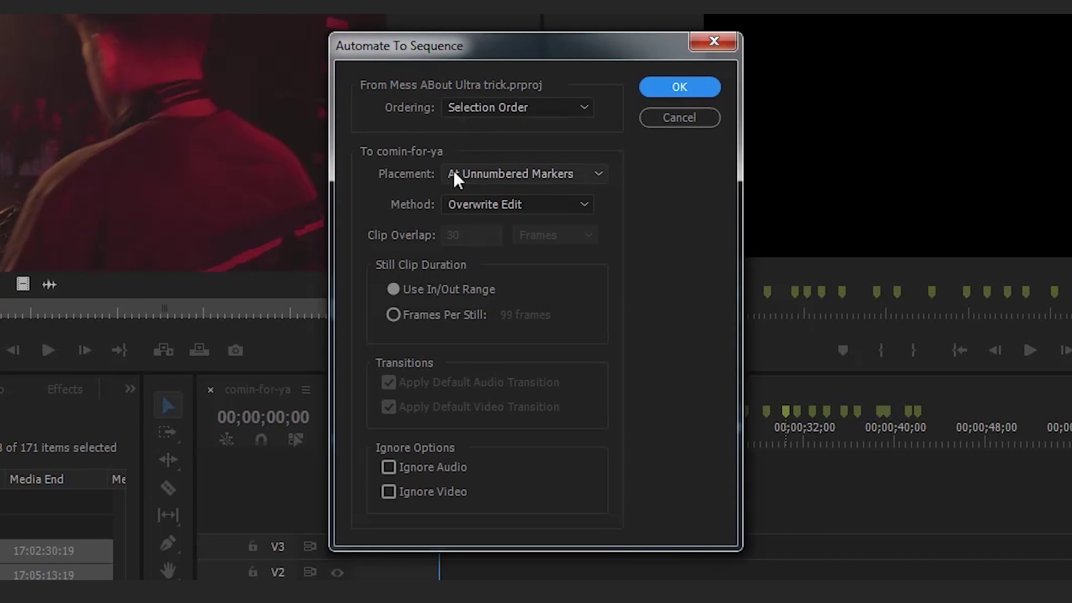
pyautogui.click(501, 172)
pyautogui.click(544, 223)
pyautogui.click(528, 173)
pyautogui.click(536, 198)
pyautogui.click(555, 174)
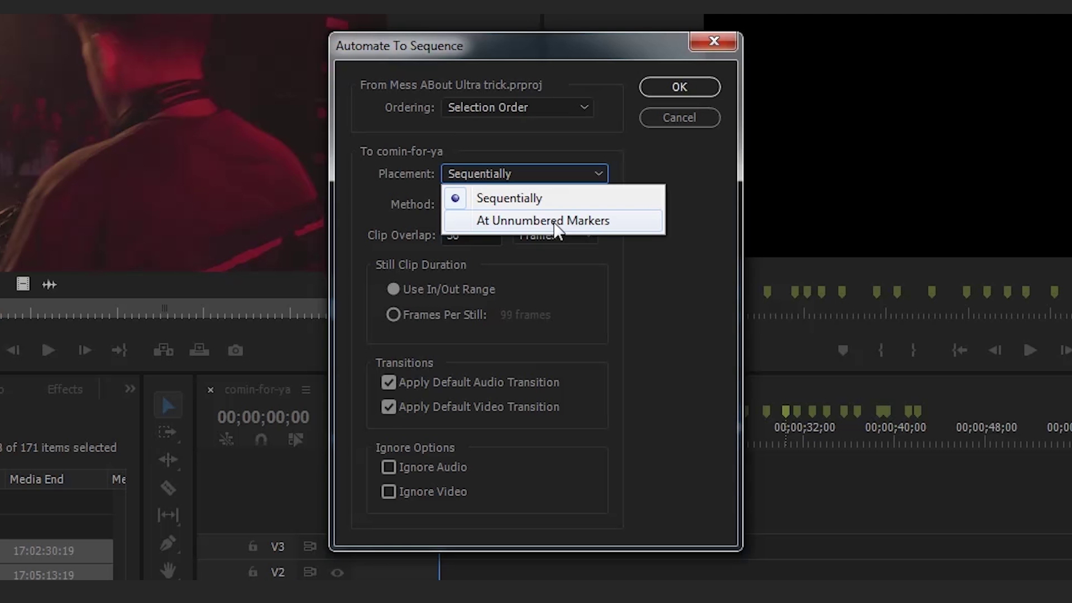
pyautogui.click(589, 222)
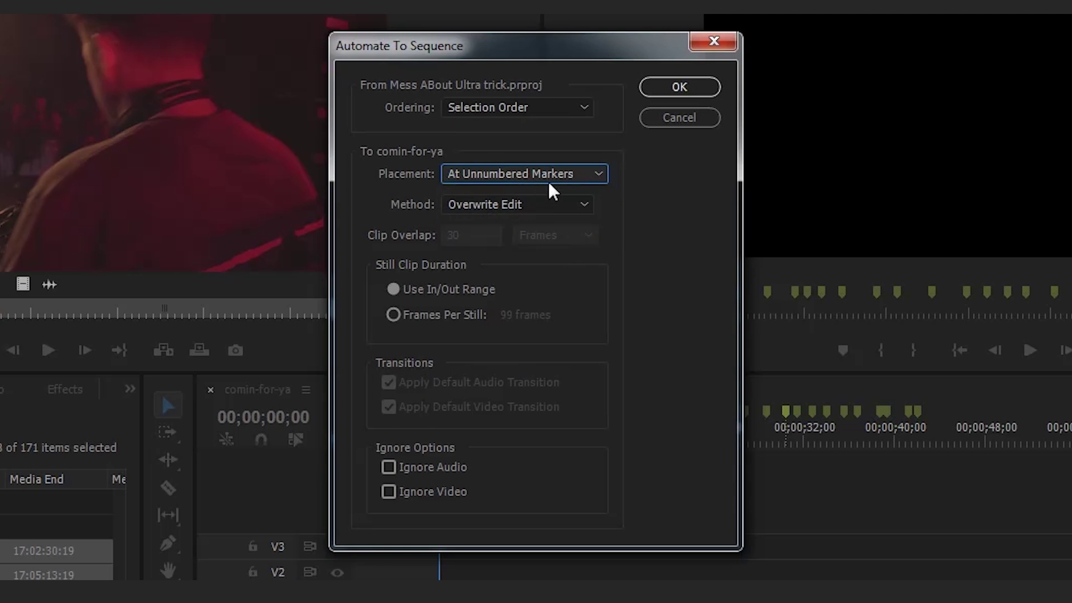
pyautogui.click(547, 176)
pyautogui.click(544, 200)
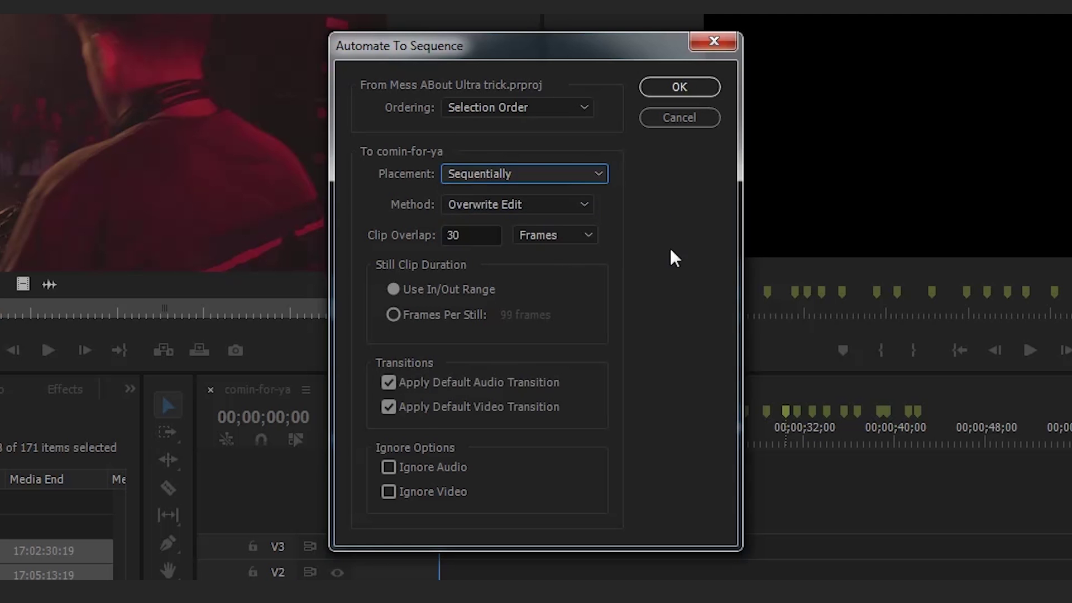
pyautogui.click(536, 173)
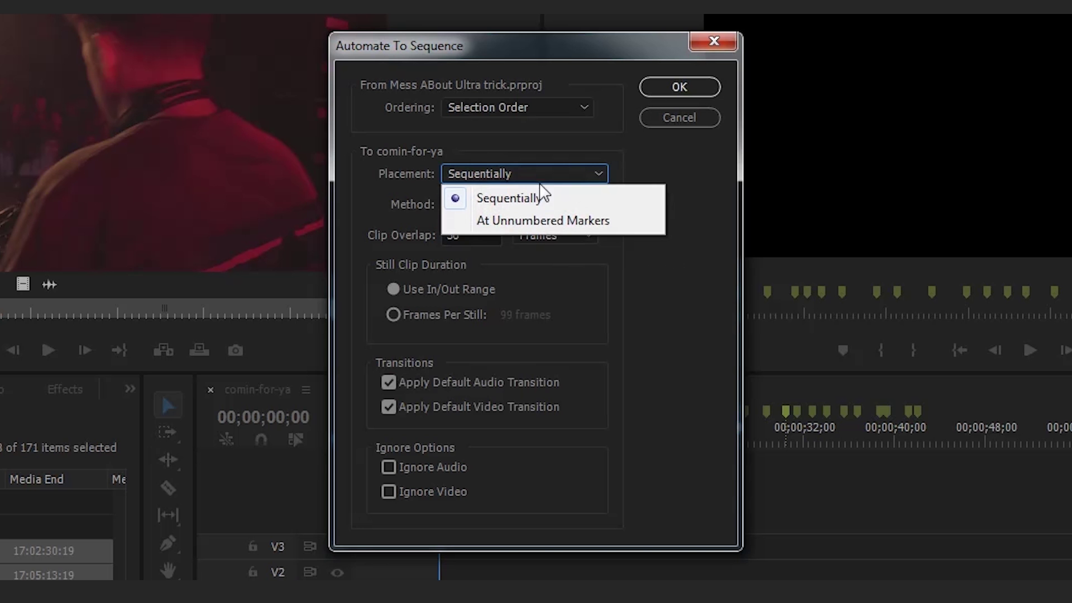
pyautogui.click(537, 222)
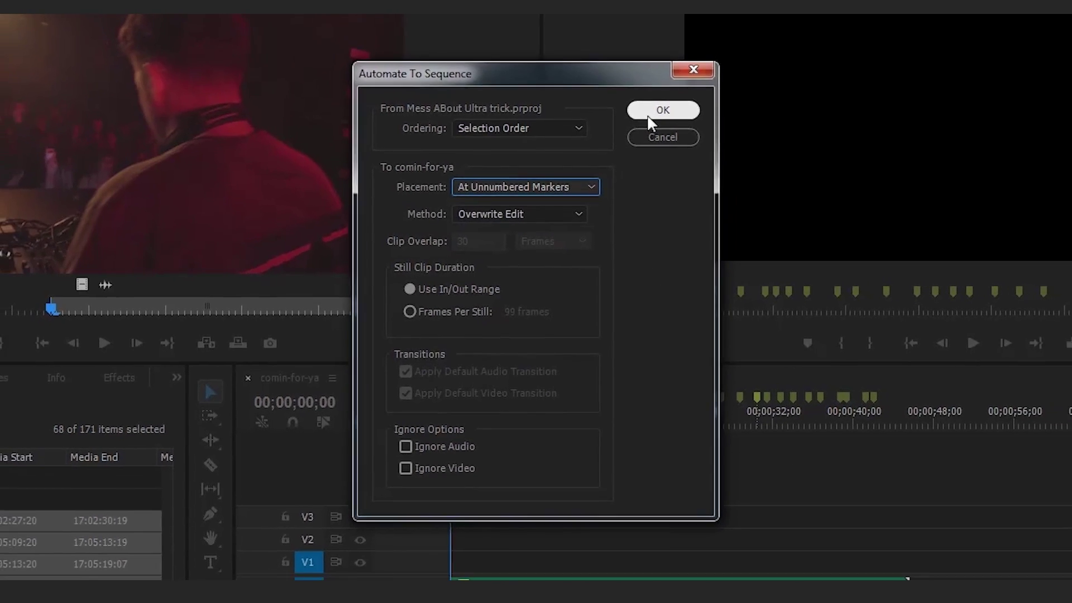
pyautogui.click(653, 111)
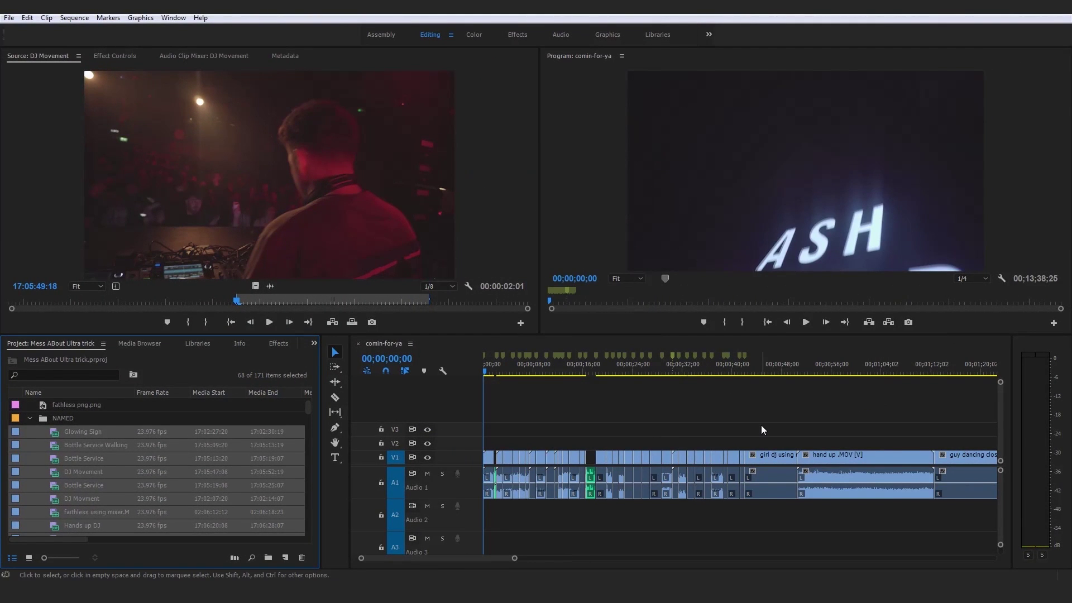
pyautogui.hotkey('ctrl', 'z')
# Step: Move the music clip down to Audio 2 and reselect the NAMED clips from Glowing Sign through girl dj hands up .MOV
pyautogui.moveTo(552, 478); pyautogui.dragTo(529, 524)
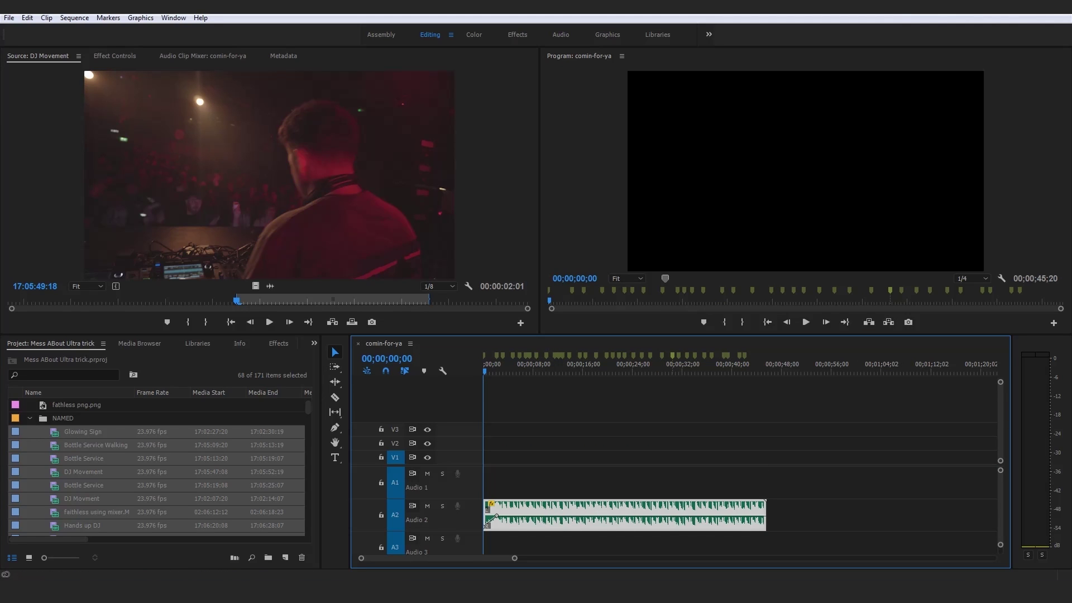
pyautogui.click(62, 434)
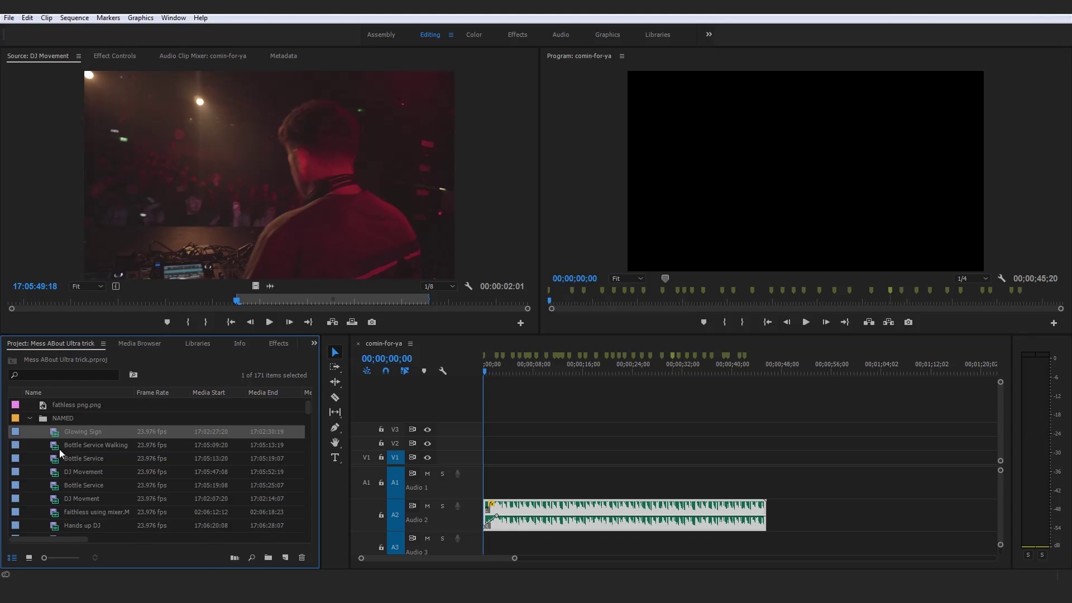
pyautogui.scroll(-10, 95, 463)
pyautogui.scroll(-10, 90, 475)
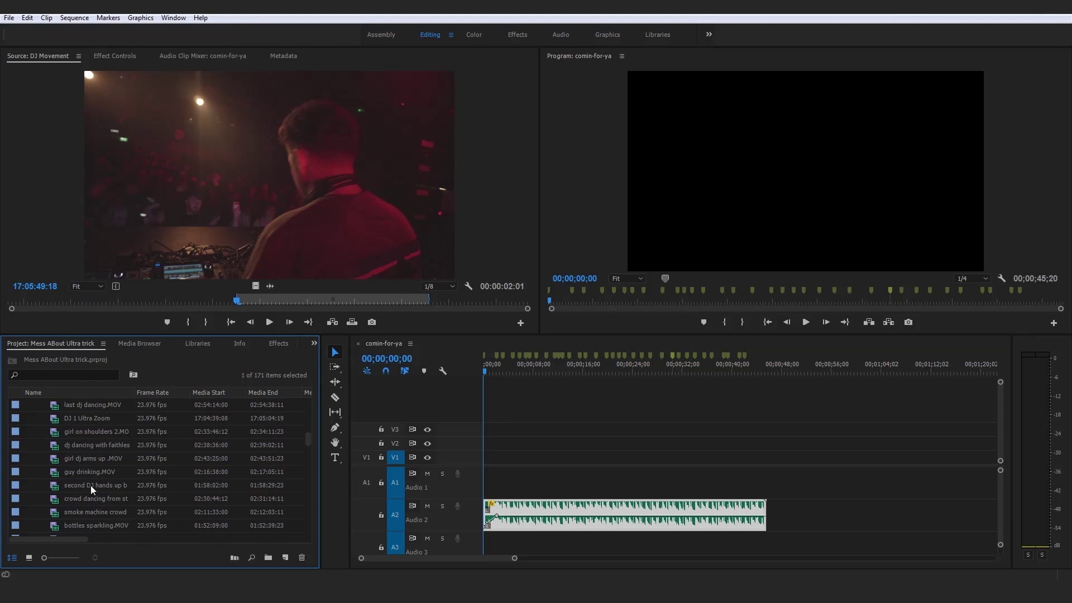
pyautogui.keyDown('shift'); pyautogui.click(94, 471); pyautogui.keyUp('shift')
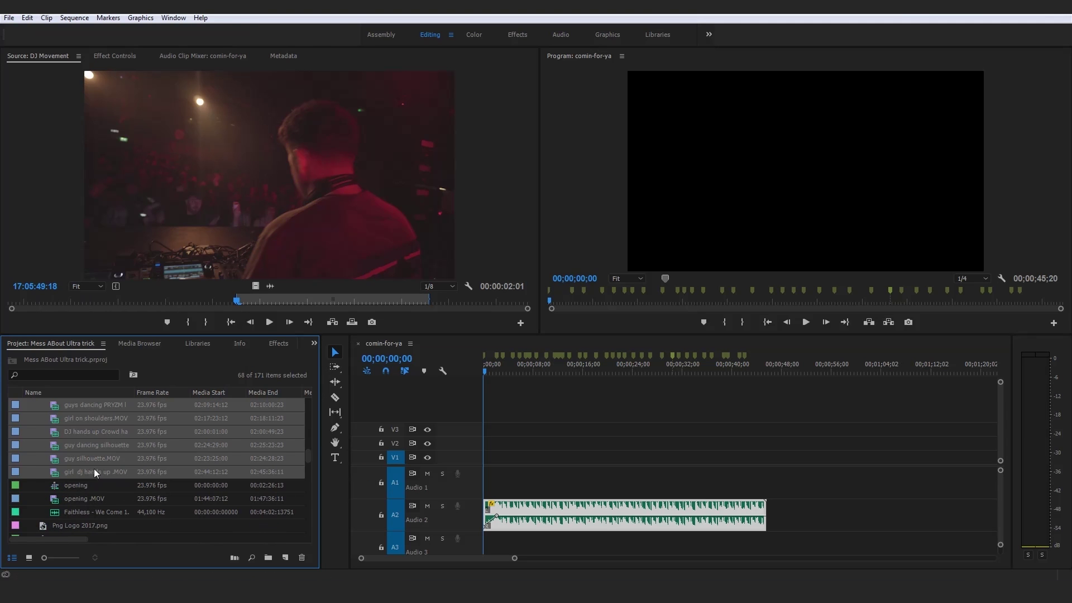
# Step: Automate the selected clips to the comin-for-ya sequence, using Selection Order, At Unnumbered Markers placement and Overwrite Edit
pyautogui.click(47, 17)
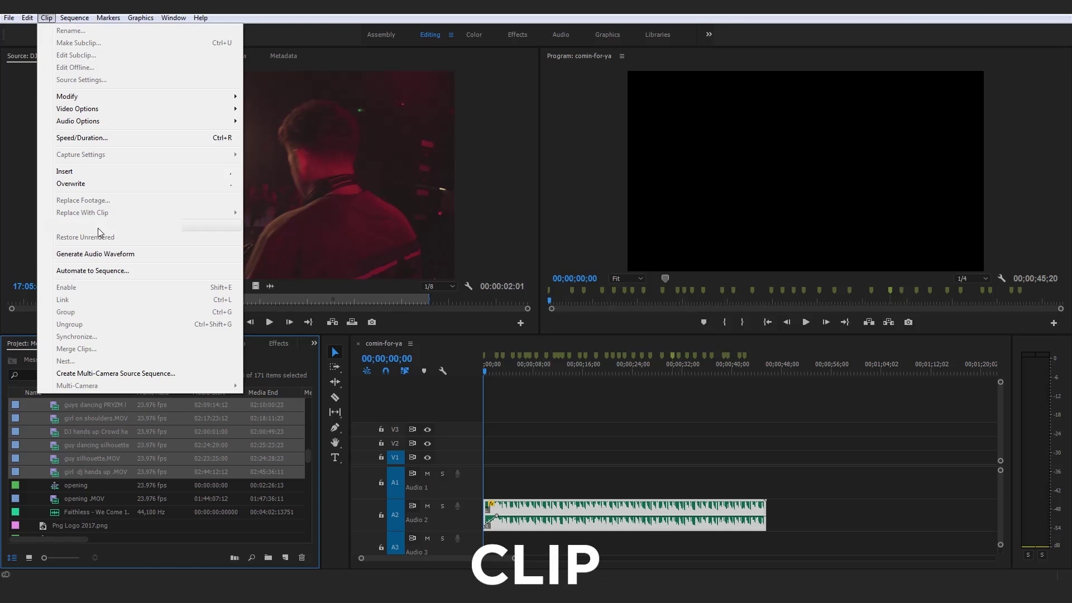
pyautogui.click(126, 271)
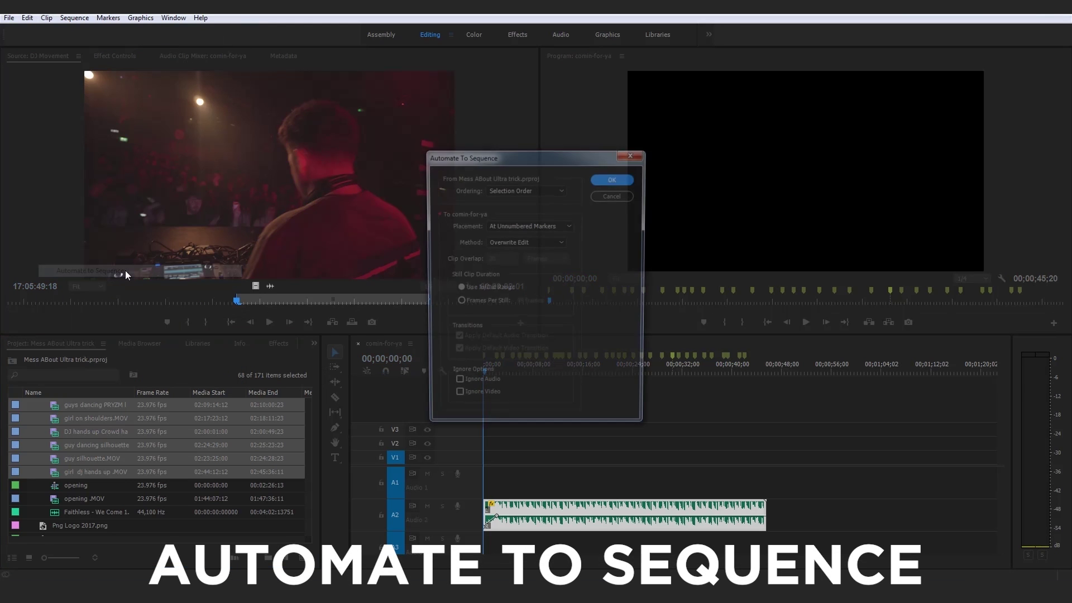
pyautogui.click(620, 178)
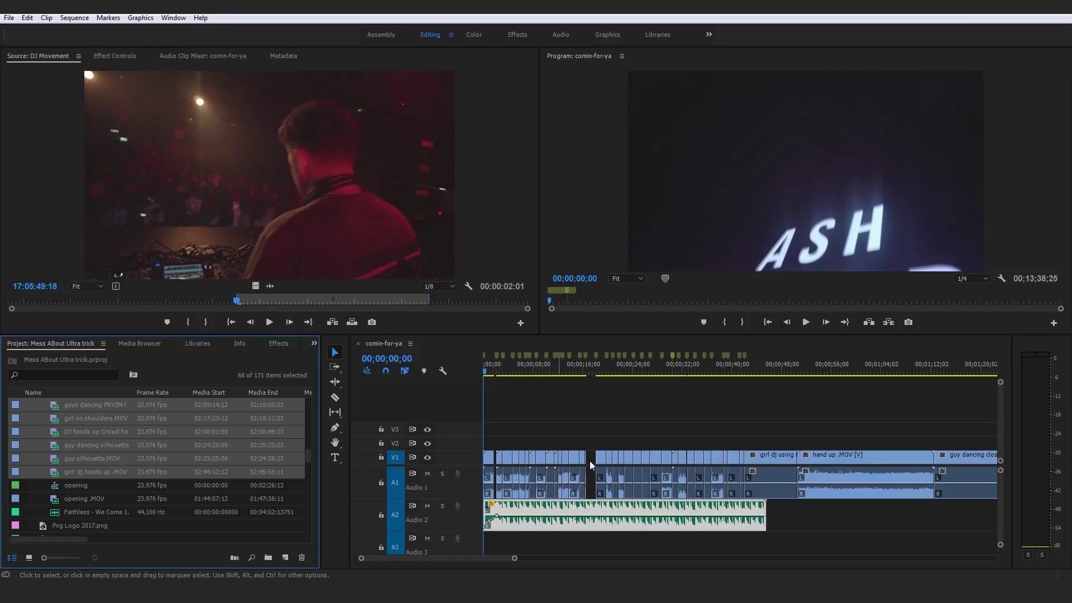
# Step: Extend the ends of Glowing Sign and Bottle Service Walking on V1 to the following clips to close the gaps
pyautogui.click(495, 363)
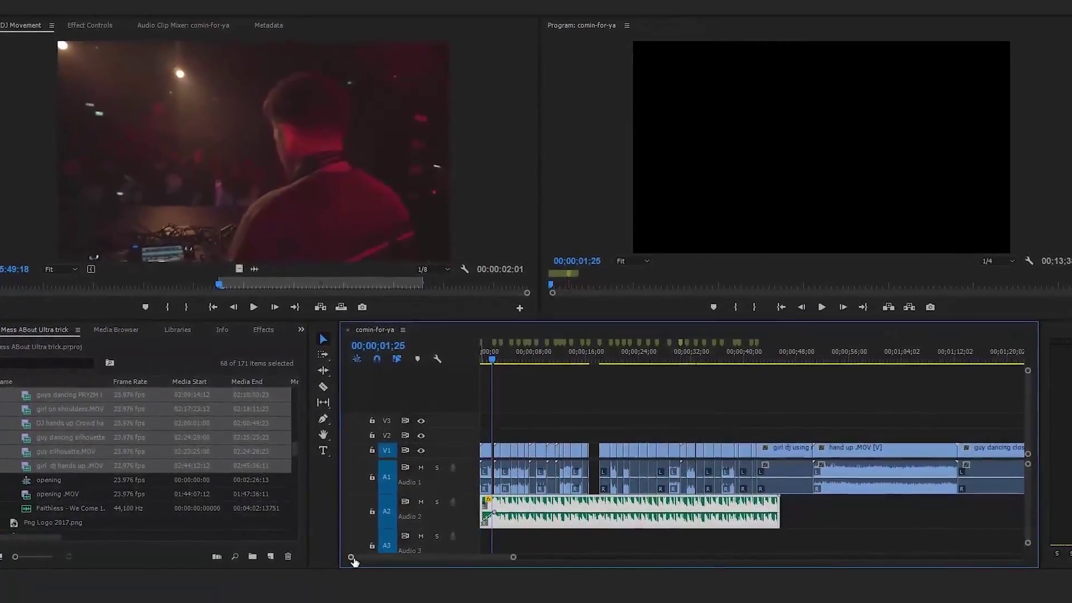
pyautogui.press('=')
pyautogui.press('=')
pyautogui.press('=')
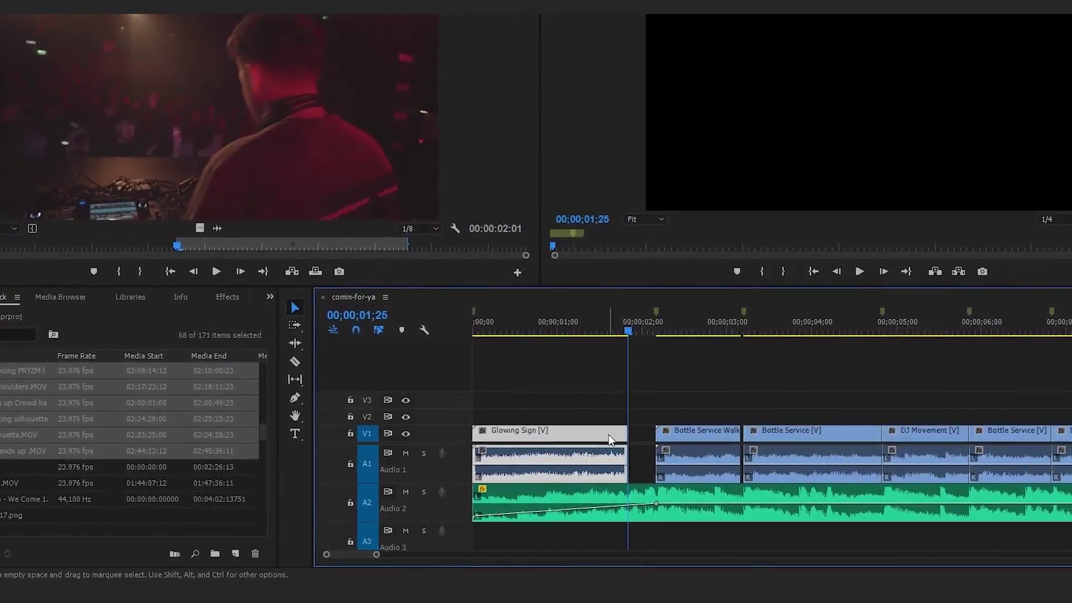
pyautogui.click(627, 435)
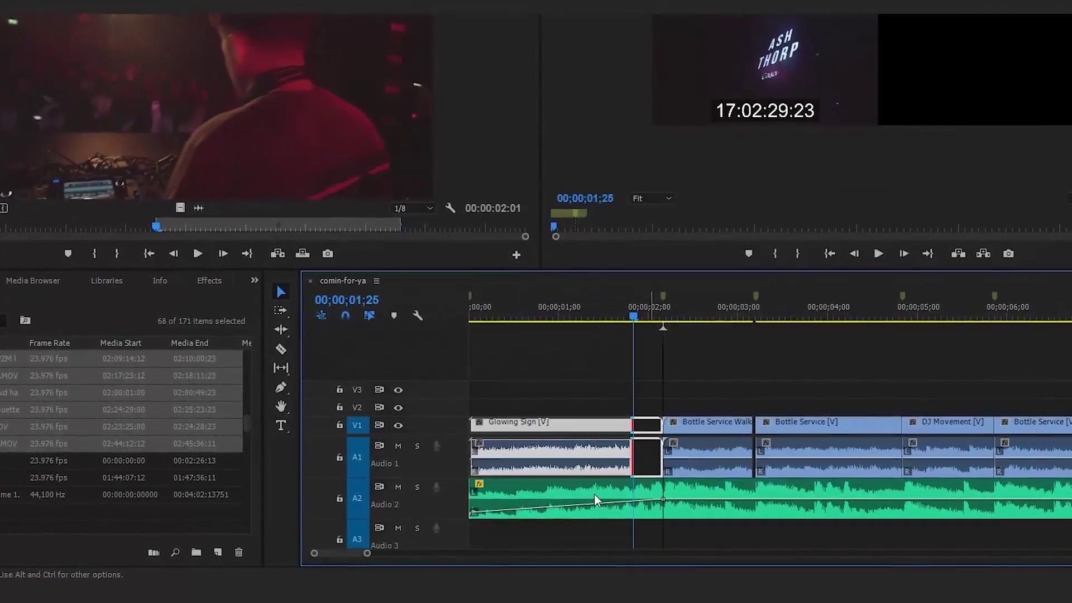
pyautogui.hotkey('ctrl', 'Right')
pyautogui.hotkey('ctrl', 'Right')
pyautogui.hotkey('ctrl', 'Right')
pyautogui.hotkey('ctrl', 'Right')
pyautogui.hotkey('ctrl', 'Right')
pyautogui.hotkey('ctrl', 'Right')
pyautogui.hotkey('ctrl', 'Right')
pyautogui.hotkey('ctrl', 'Right')
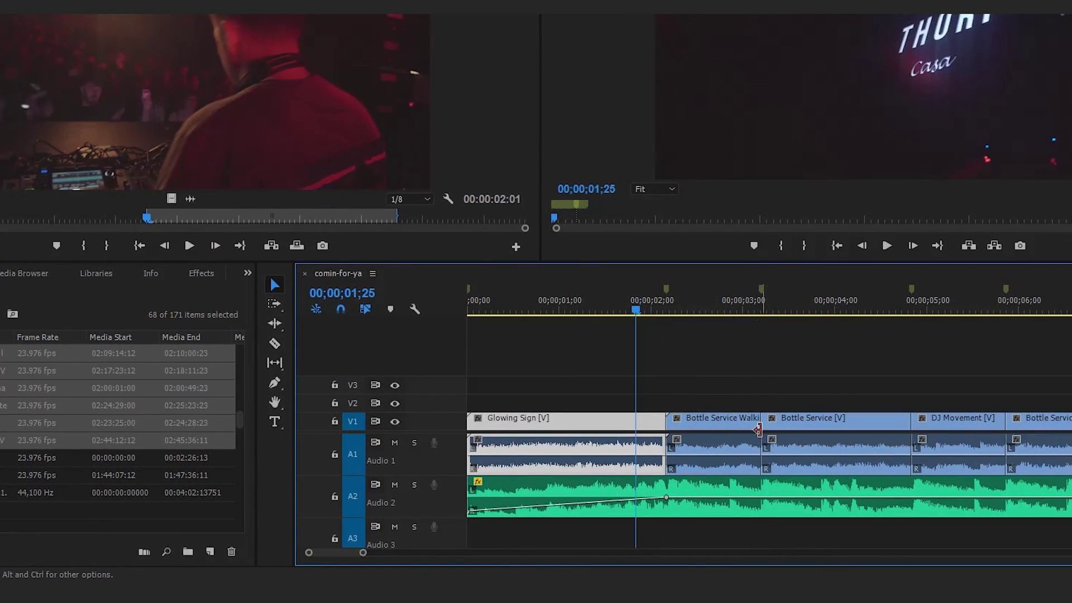
# Step: Move the playhead to 00;00;03;00 and mute the Audio 1 track holding the clips' sound
pyautogui.click(742, 308)
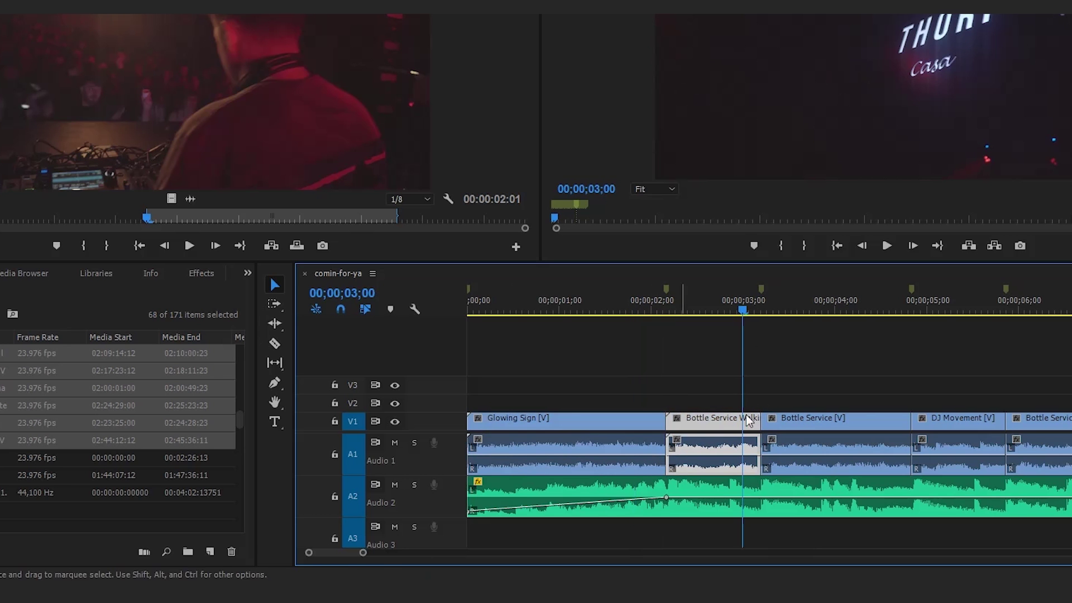
pyautogui.moveTo(363, 552); pyautogui.dragTo(380, 552)
pyautogui.click(885, 422)
pyautogui.moveTo(885, 422); pyautogui.dragTo(888, 422)
pyautogui.click(395, 443)
# Step: Close the V1 gap before strobe balcony.MOV and the small one near 00;00;12;00 by extending the preceding clips
pyautogui.moveTo(352, 549); pyautogui.dragTo(360, 552)
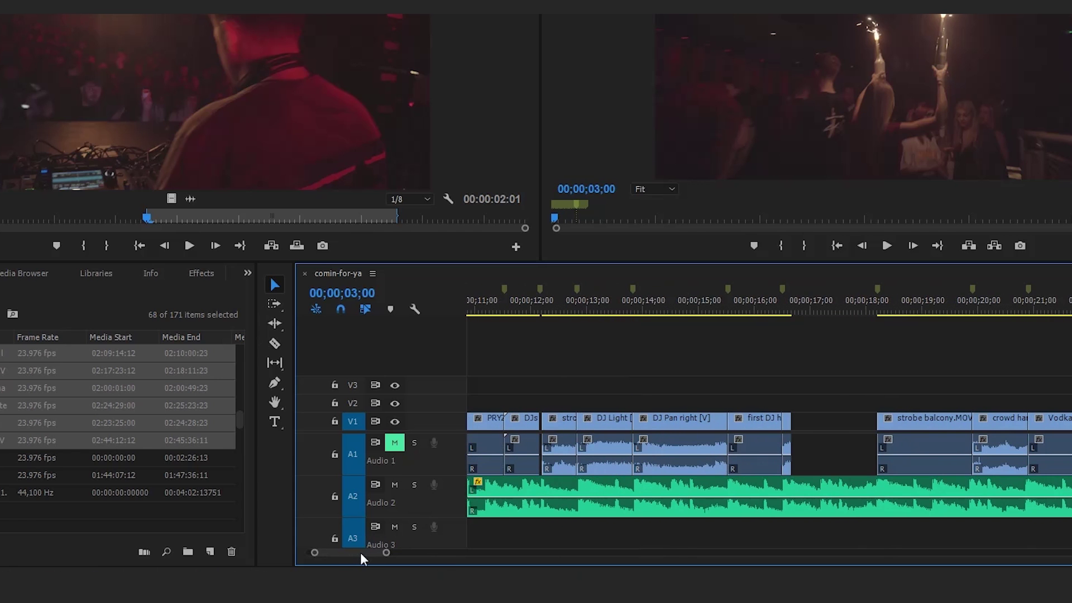
pyautogui.moveTo(796, 418); pyautogui.dragTo(877, 420)
pyautogui.moveTo(396, 556); pyautogui.dragTo(404, 552)
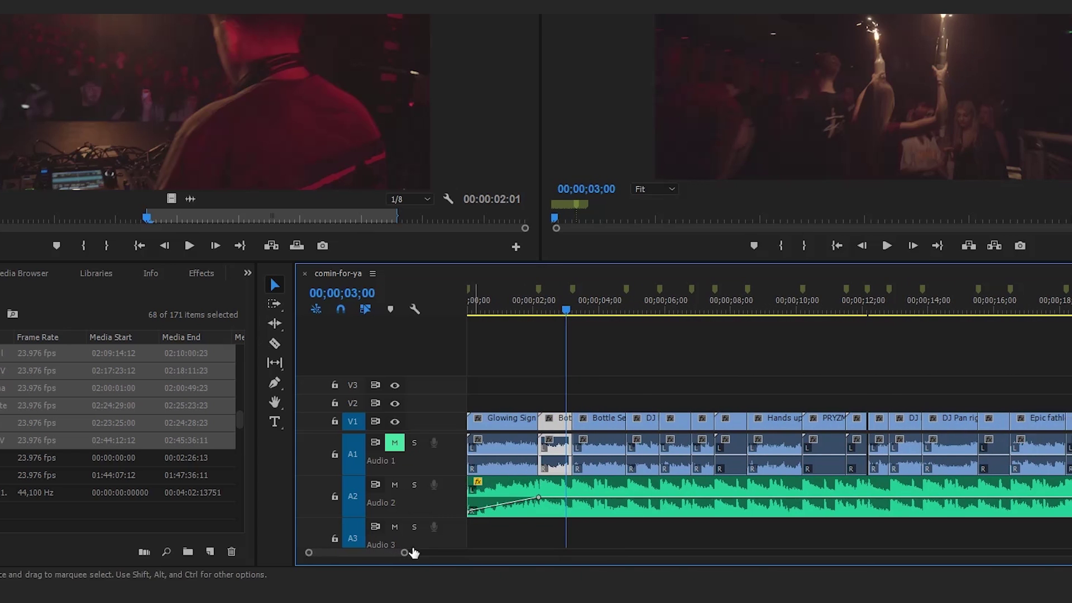
pyautogui.moveTo(863, 424); pyautogui.dragTo(864, 425)
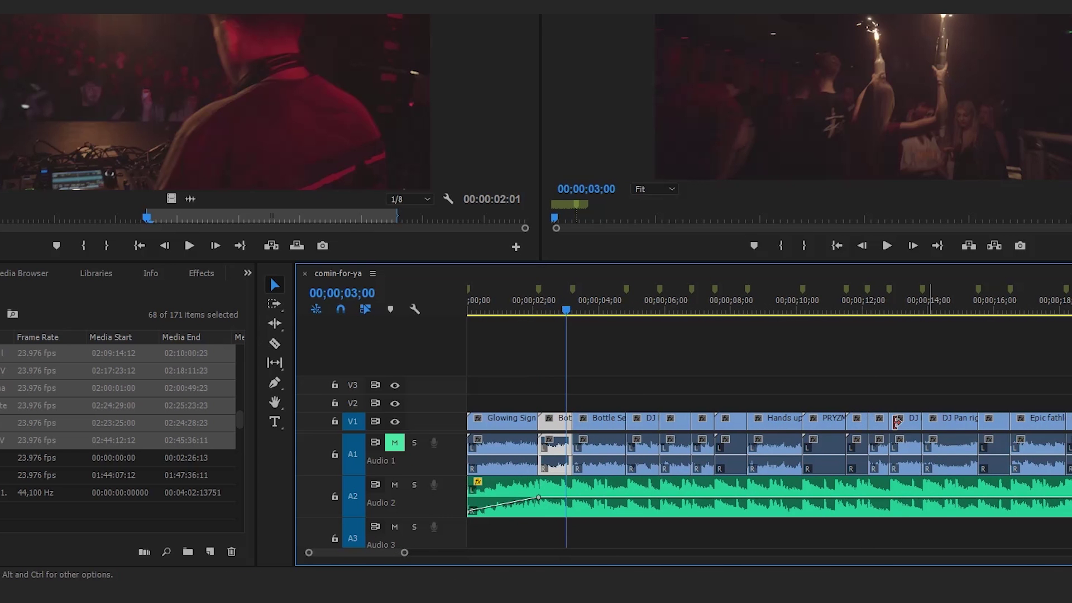
# Step: Close the small V1 gaps near 00;00;33;00 and 00;00;39;00 by extending the preceding clips to the next ones
pyautogui.scroll(-5, 382, 554)
pyautogui.scroll(-5, 385, 555)
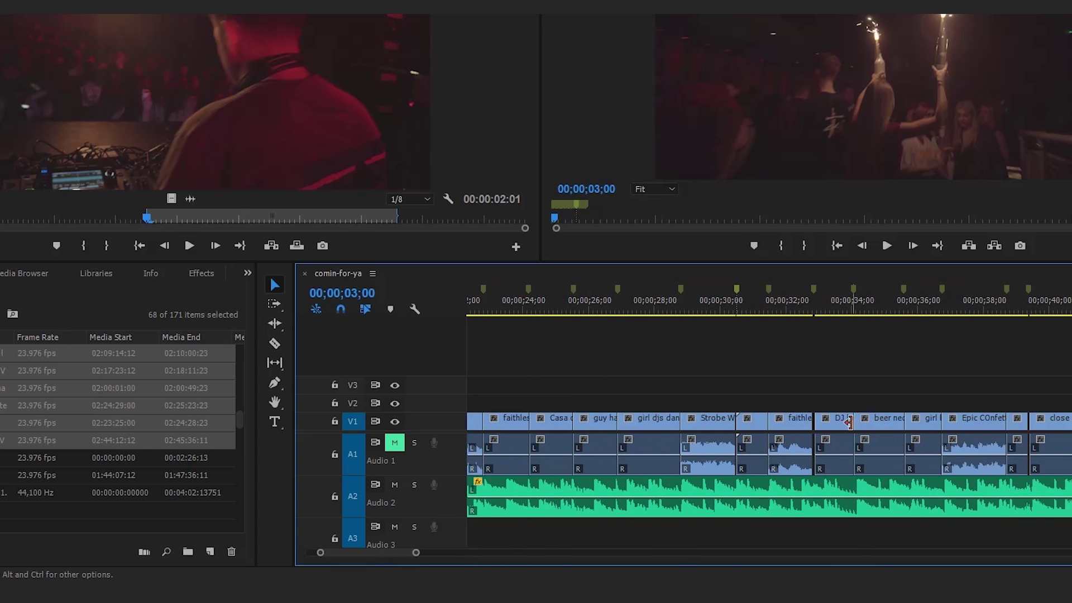
pyautogui.moveTo(809, 415); pyautogui.dragTo(810, 416)
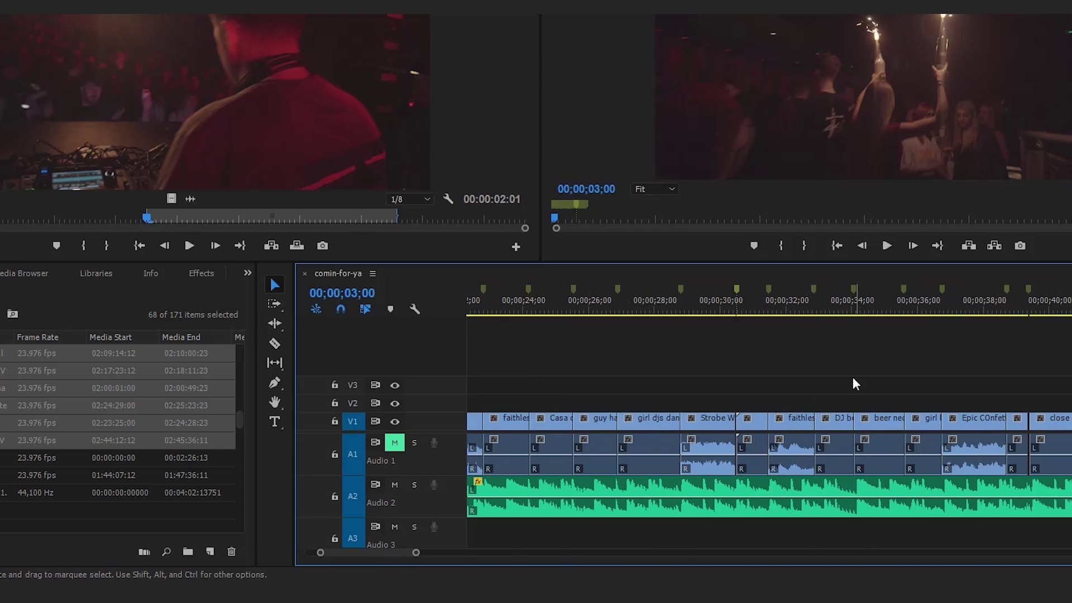
pyautogui.moveTo(1026, 417); pyautogui.dragTo(1027, 418)
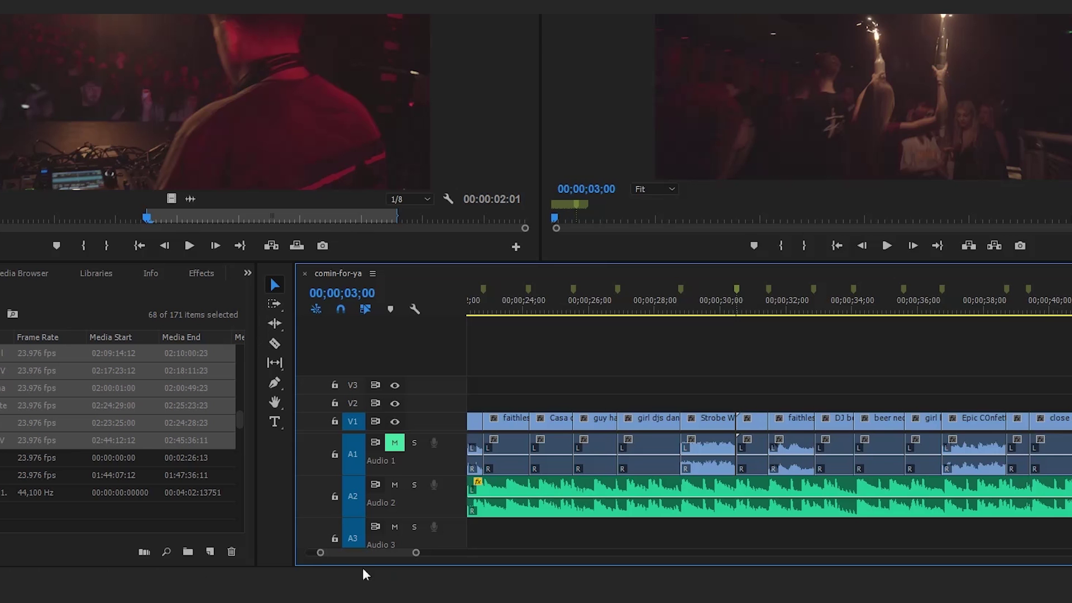
# Step: Split the last girl dj using mixer.MOV clip and its audio at the point where the Audio 2 music ends
pyautogui.scroll(-9, 396, 553)
pyautogui.scroll(4, 400, 551)
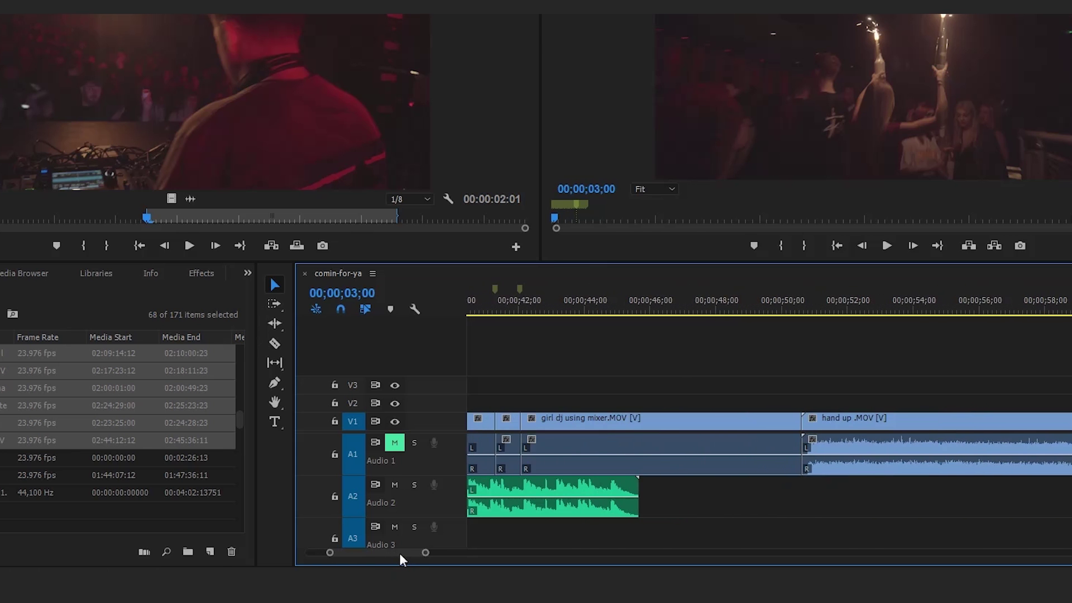
pyautogui.press('c')
pyautogui.click(686, 417)
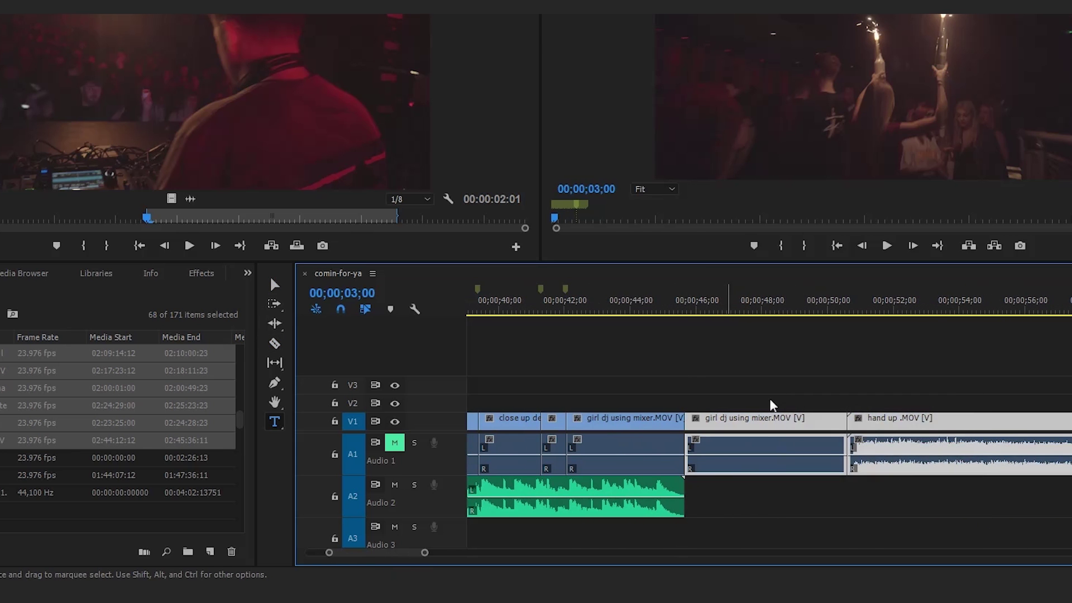
# Step: Delete all surplus clips on V1 and A1 beyond the end of the music and return the playhead to the sequence start
pyautogui.moveTo(424, 553); pyautogui.dragTo(1032, 554)
pyautogui.press('t')
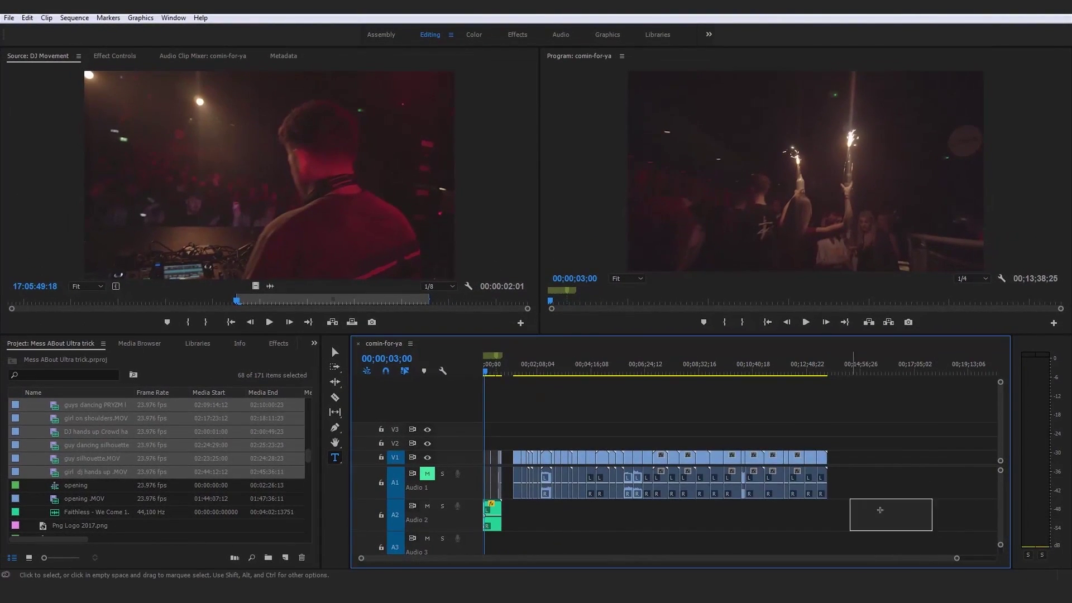
pyautogui.moveTo(880, 509); pyautogui.dragTo(511, 449)
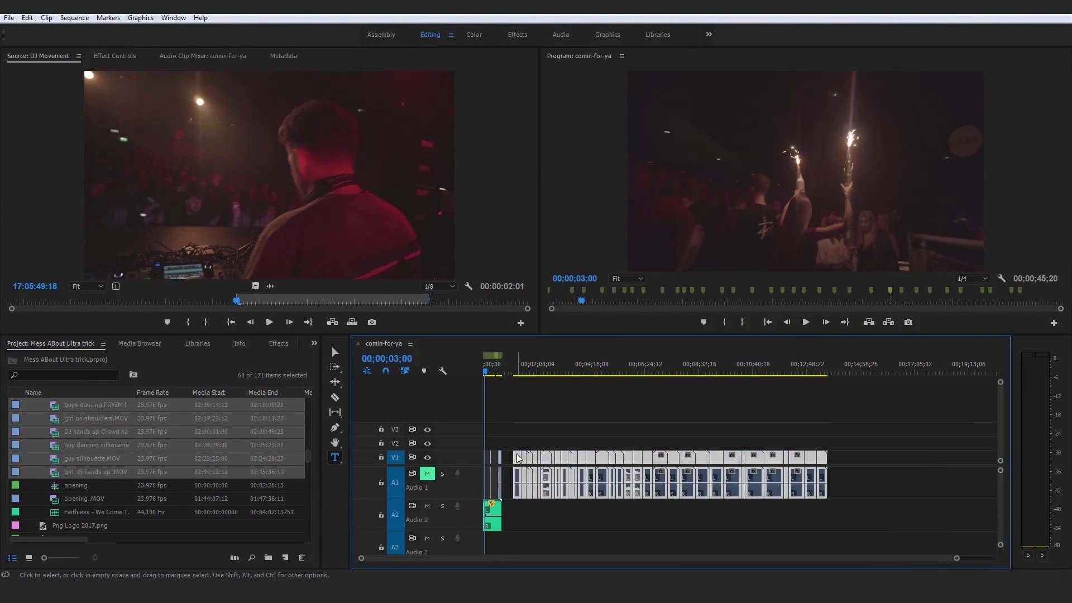
pyautogui.press('Delete')
pyautogui.press('Home')
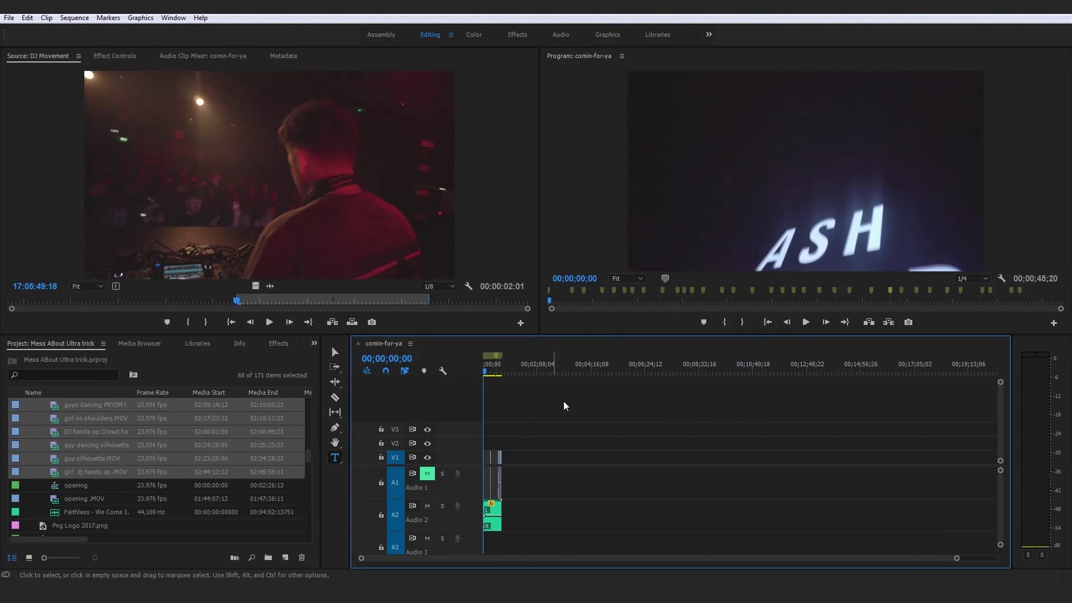
# Step: Mark the Out point at the sequence end, 00;00;45;20, and render the previews In to Out from the start, stopping the render partway
pyautogui.moveTo(956, 560); pyautogui.dragTo(730, 562)
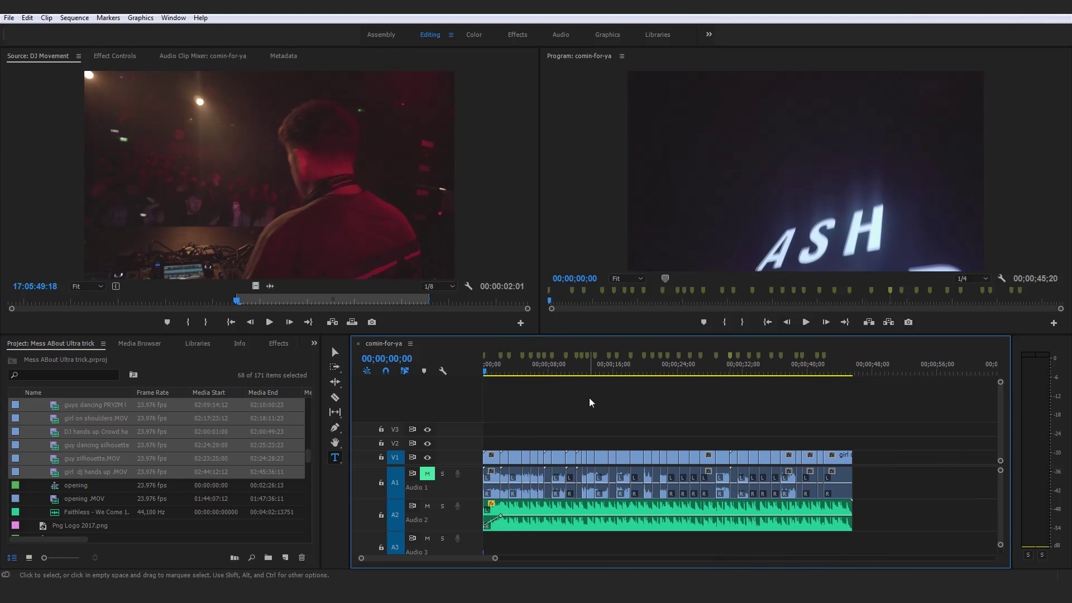
pyautogui.press('End')
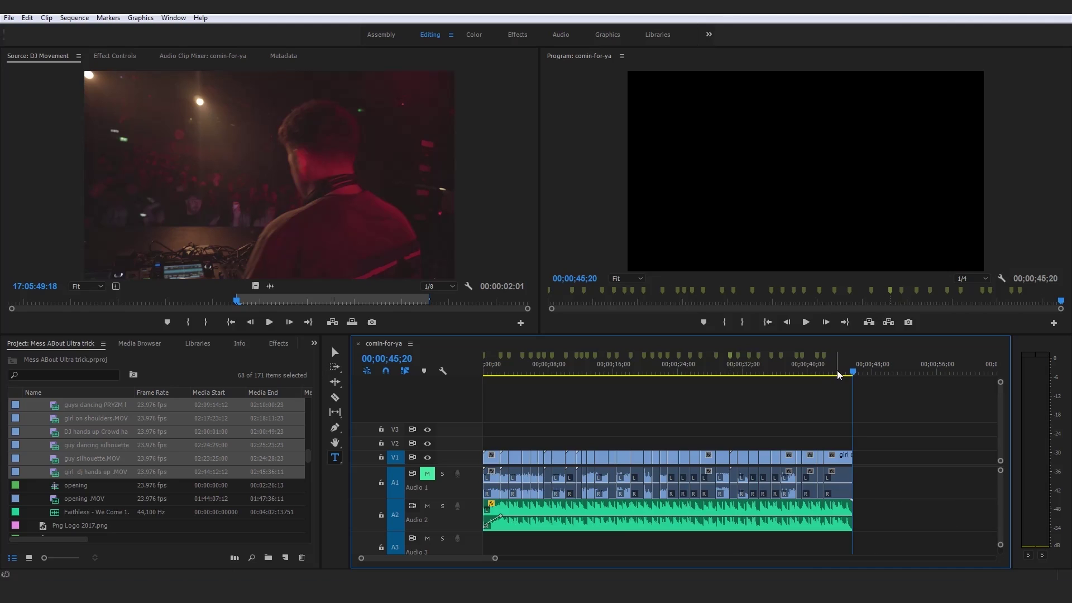
pyautogui.press('o')
pyautogui.press('Home')
pyautogui.click(75, 17)
pyautogui.click(101, 59)
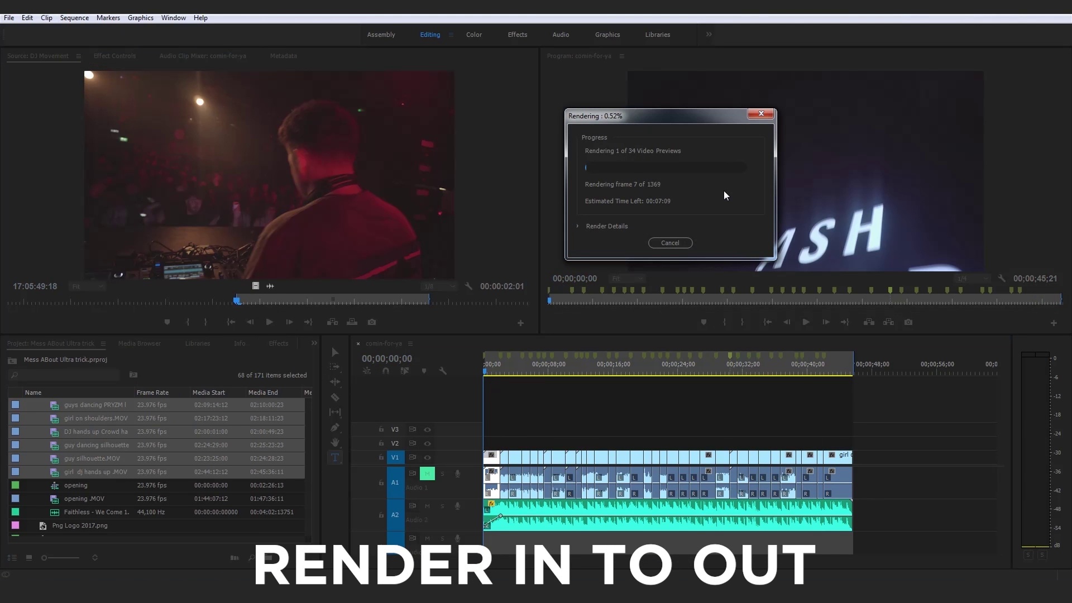
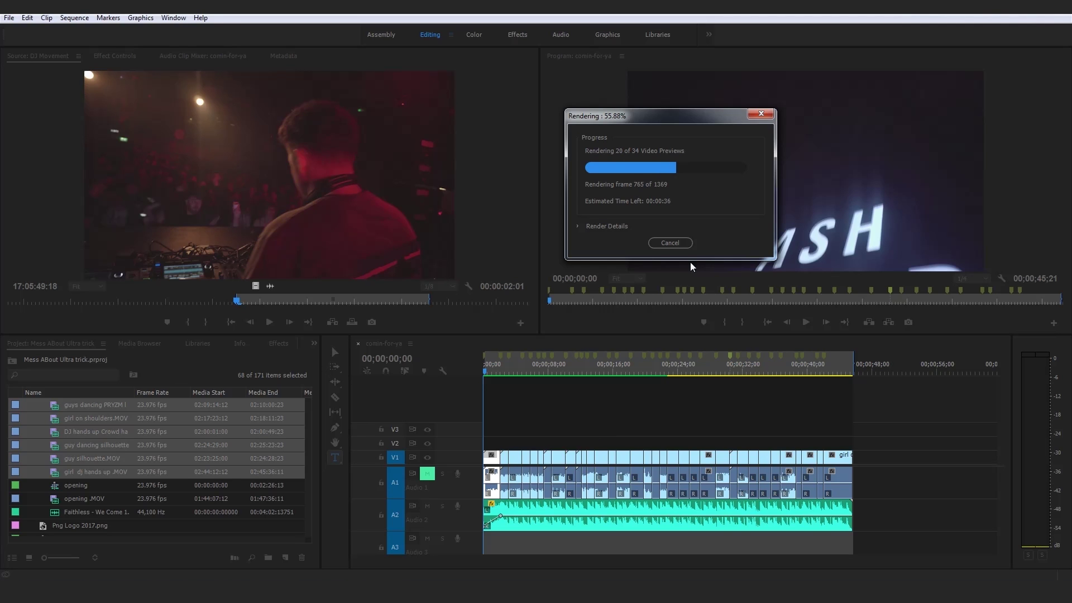
pyautogui.click(673, 243)
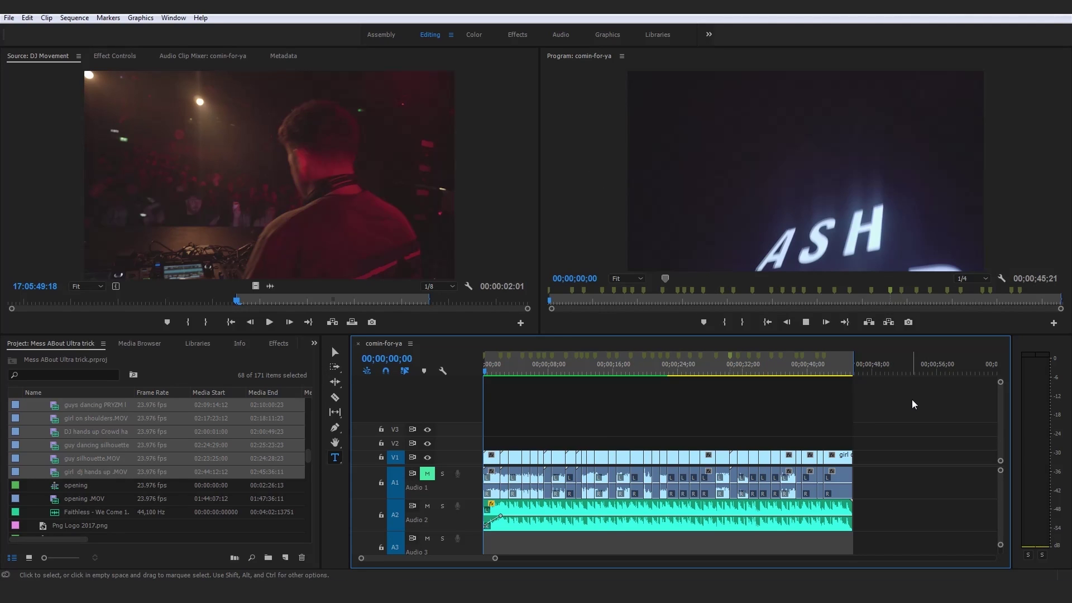
# Step: Play the sequence to check the cuts against the music, replaying earlier parts, and return the playhead to the start
pyautogui.click(813, 326)
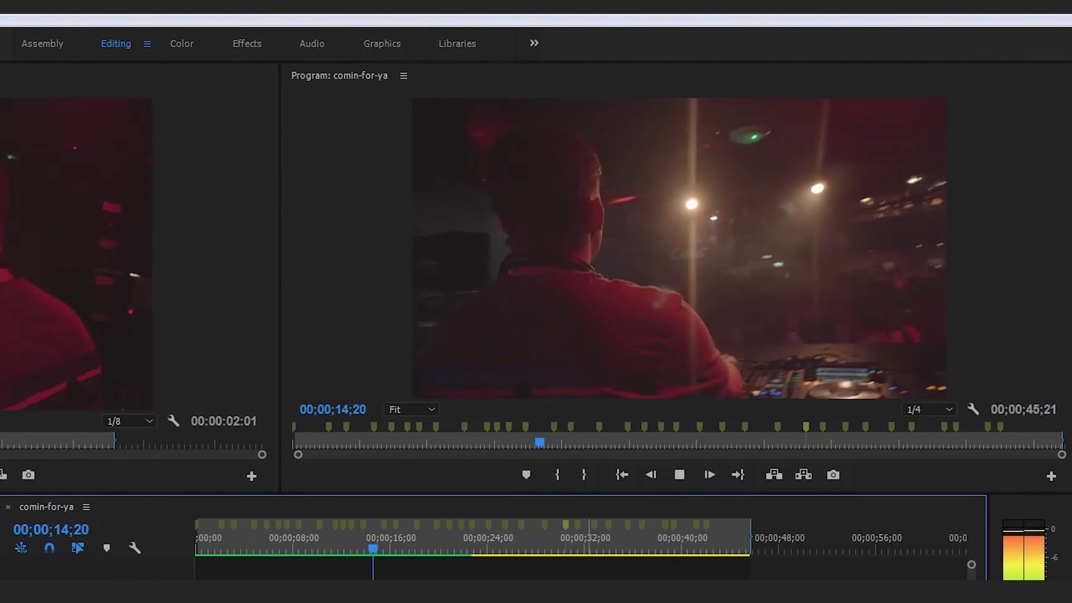
pyautogui.click(317, 536)
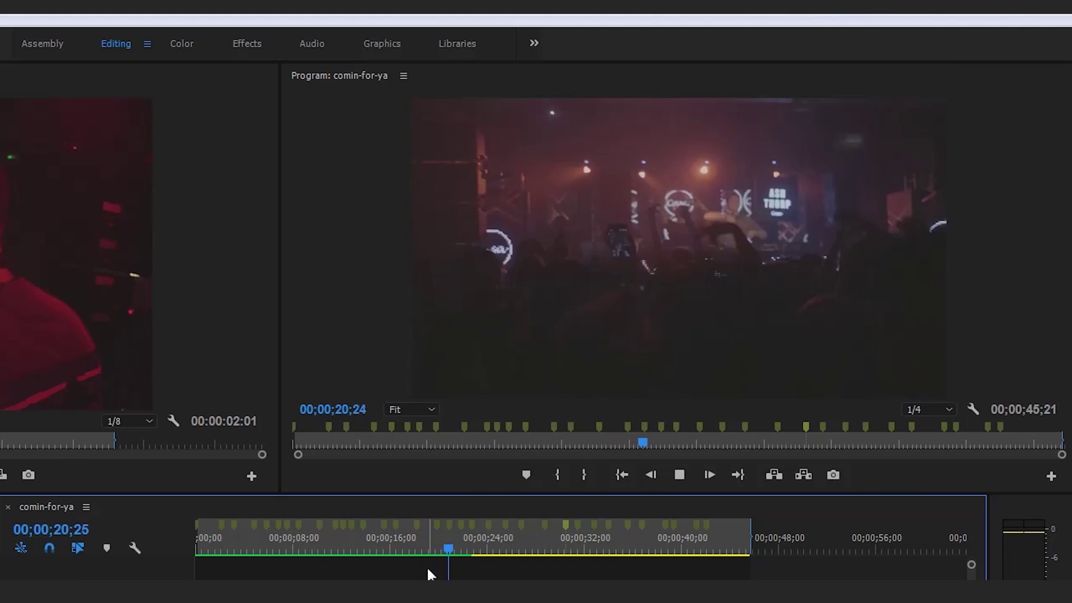
pyautogui.press('space')
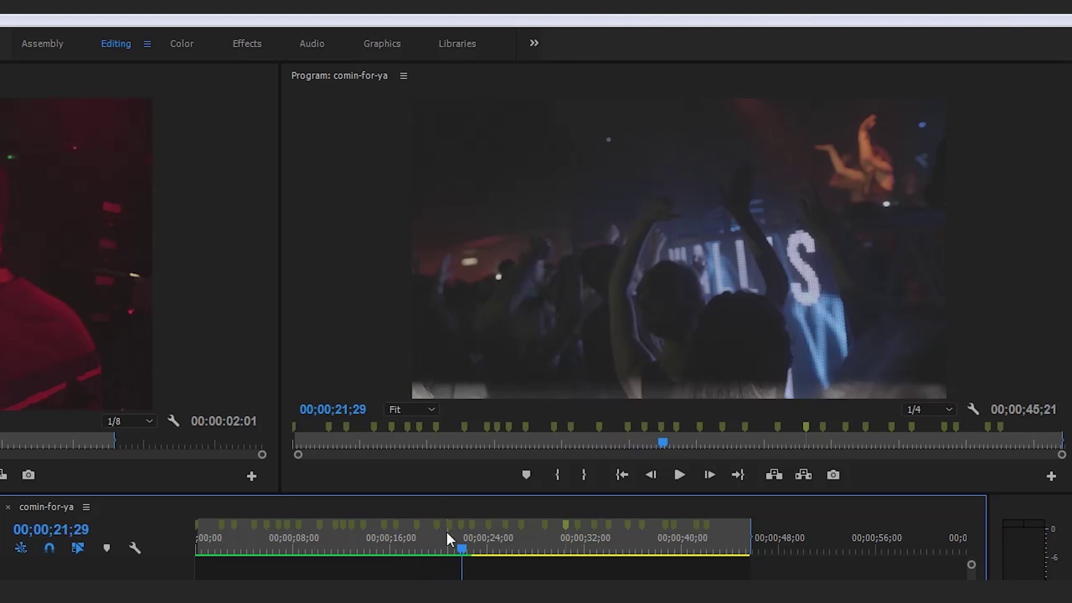
pyautogui.moveTo(446, 533); pyautogui.dragTo(405, 538)
pyautogui.press('space')
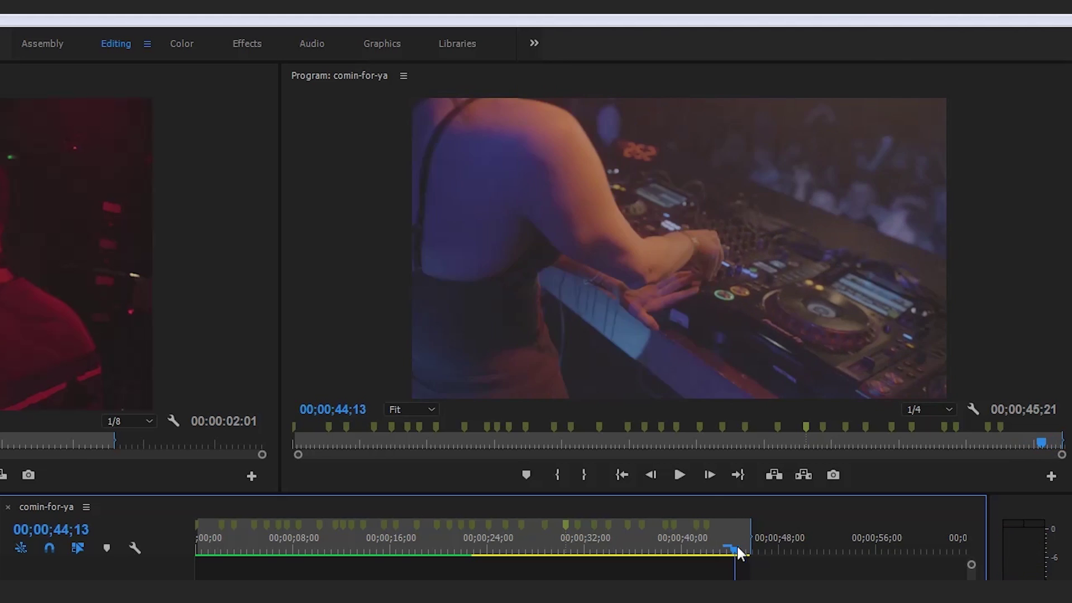
pyautogui.press('Home')
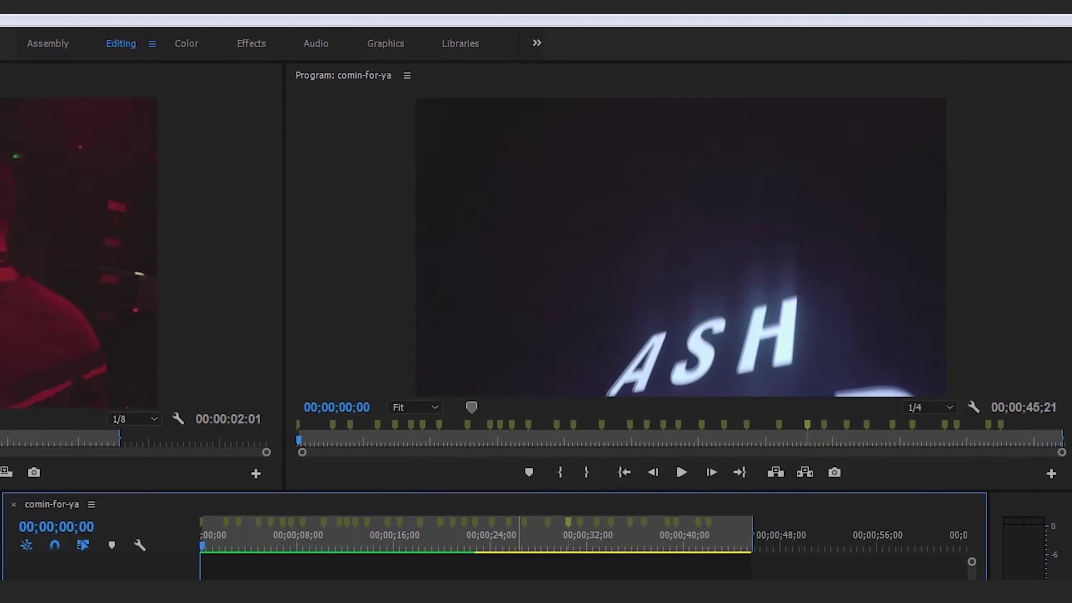